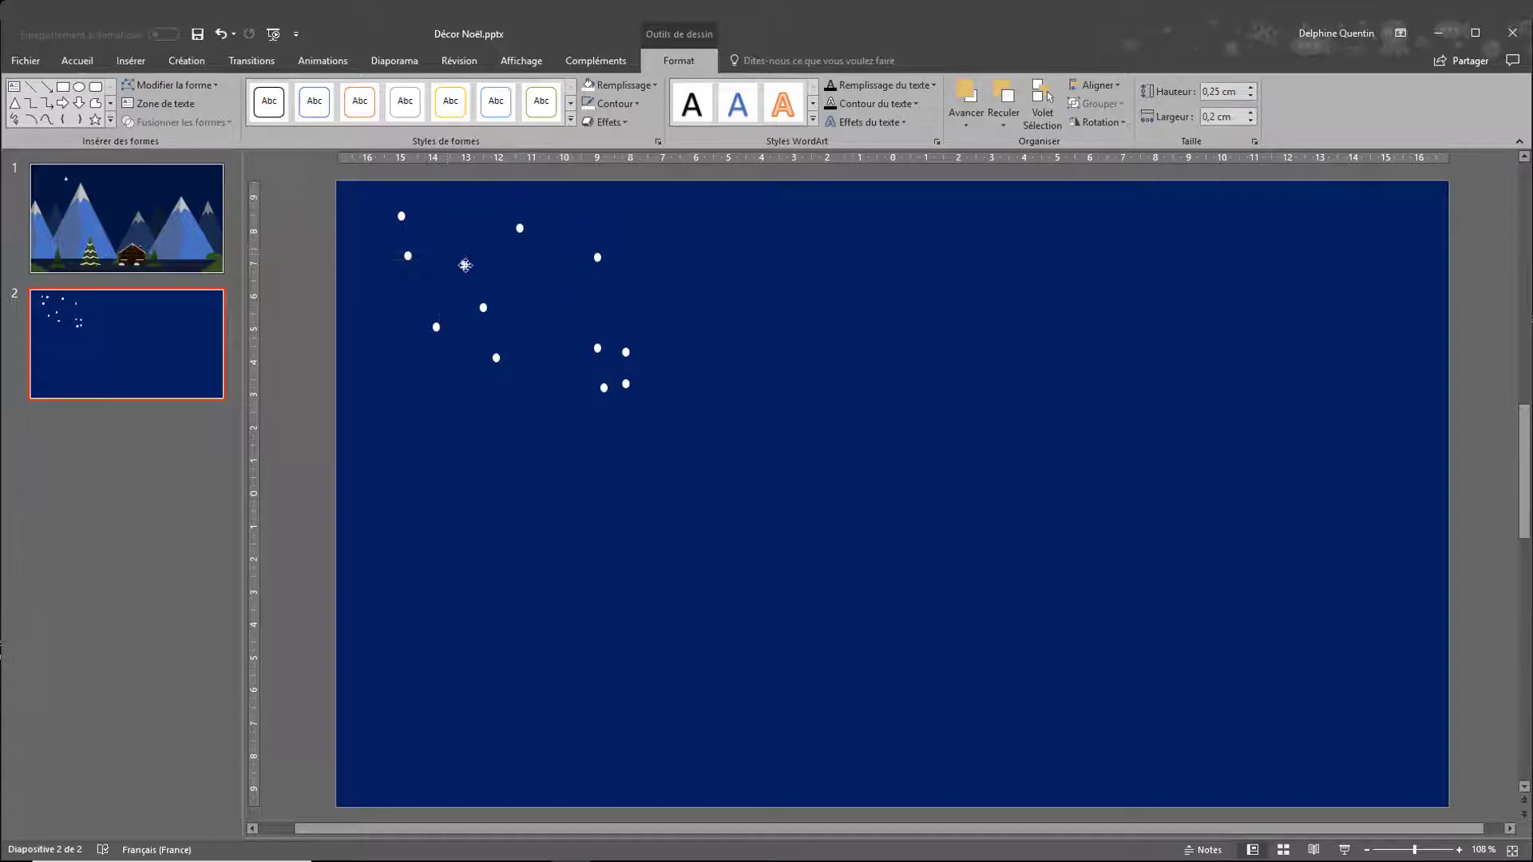
- Spread the individual snow dots farther apart in the upper-left area of slide 2
drag(436, 328, 383, 360)
click(483, 307)
drag(483, 308, 531, 375)
click(603, 388)
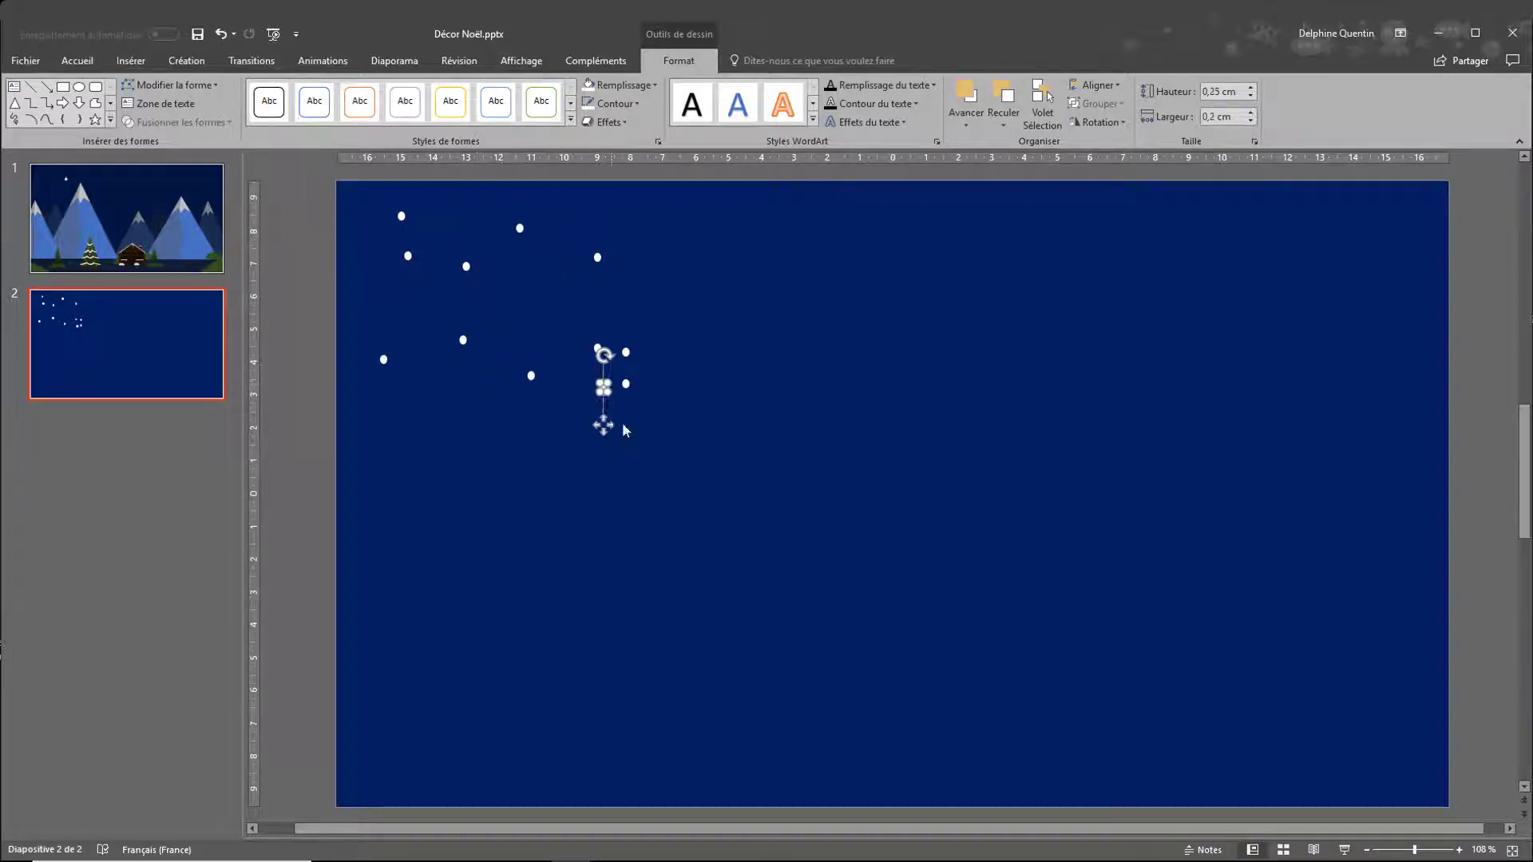
drag(604, 426, 604, 511)
drag(626, 384, 692, 436)
drag(626, 352, 668, 335)
- Duplicate groups of snow dots repeatedly to fill the rest of slide 2
drag(354, 200, 735, 511)
ctrl+drag(601, 512, 1046, 645)
ctrl+drag(1047, 646, 685, 778)
ctrl+drag(685, 778, 1291, 436)
drag(802, 315, 1005, 633)
ctrl+drag(975, 546, 1368, 709)
ctrl+drag(1218, 692, 841, 792)
ctrl+drag(840, 790, 773, 316)
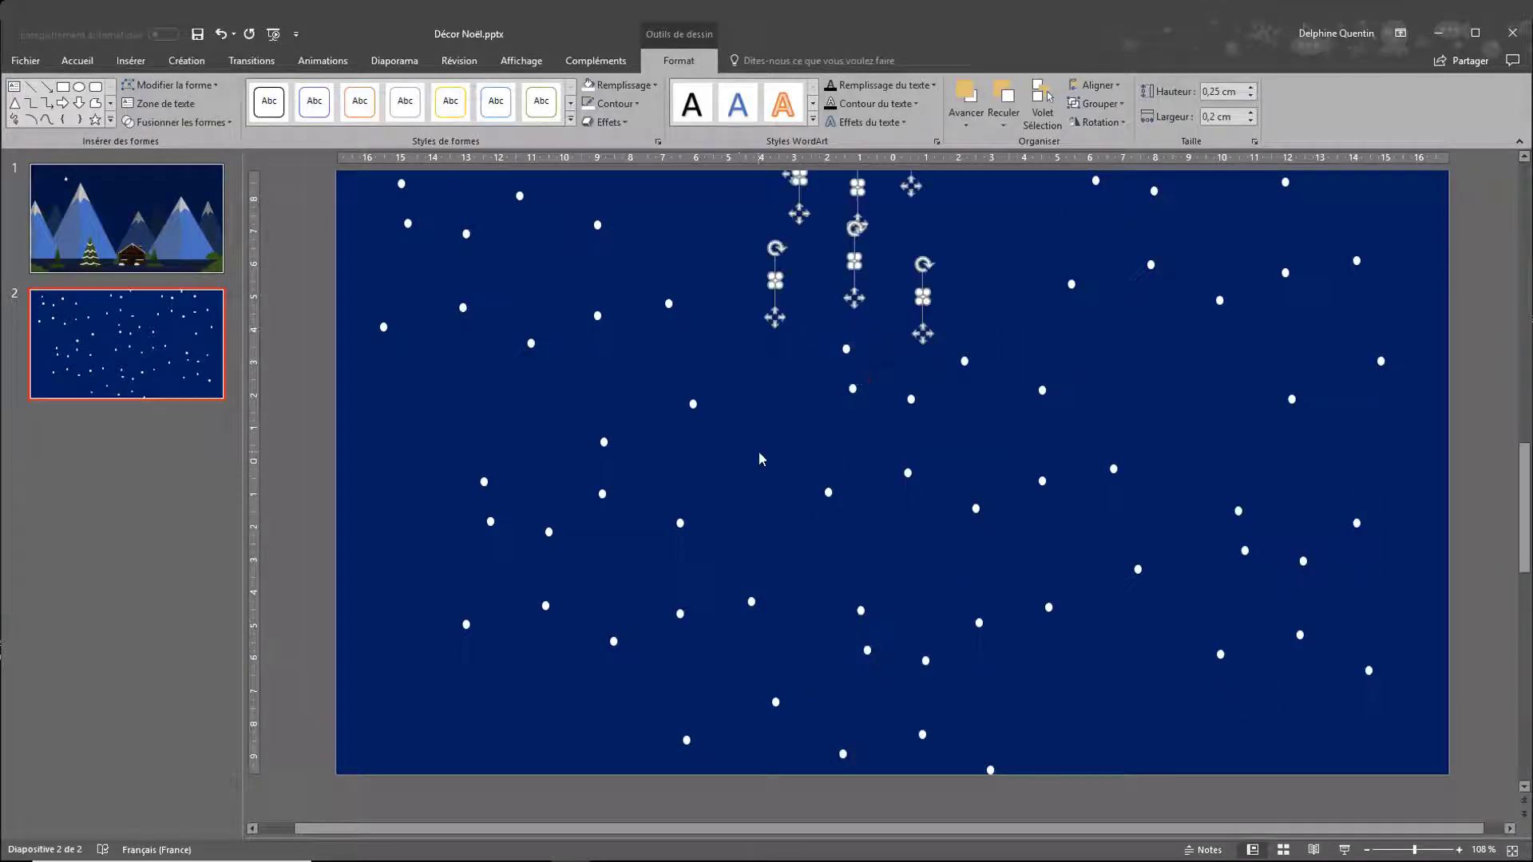
- Reposition individual snow dots in the left part of the slide to break up the repeated pattern
click(760, 455)
click(483, 484)
drag(482, 523, 443, 476)
click(465, 628)
drag(465, 666, 398, 724)
click(549, 537)
drag(548, 577, 524, 757)
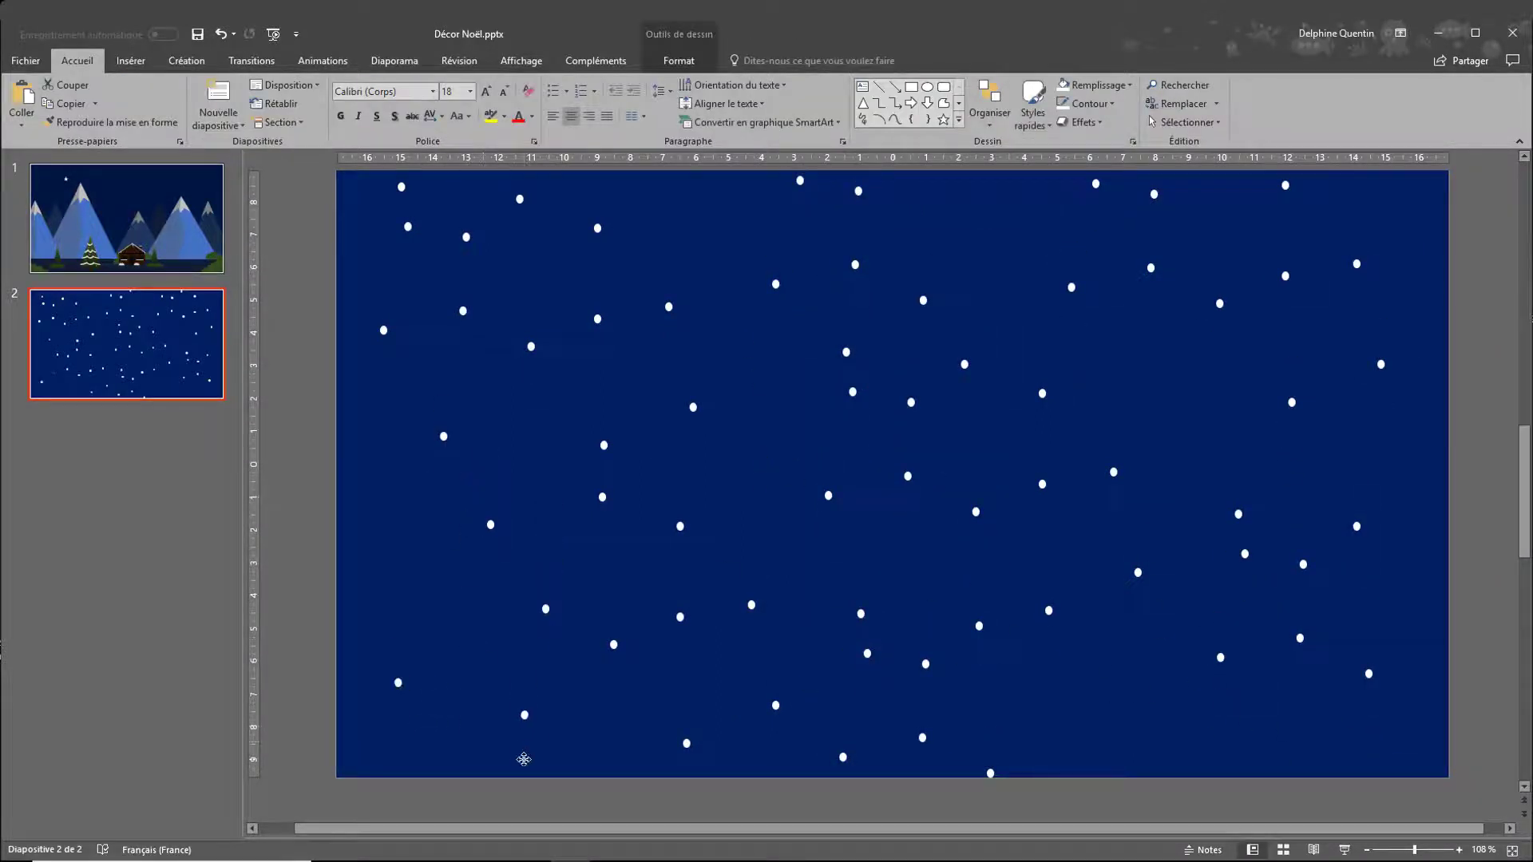
click(602, 499)
drag(602, 536, 416, 596)
- Reposition individual snow dots in the middle and right of the slide so they look randomly scattered
click(925, 664)
drag(926, 704, 1101, 717)
click(866, 654)
click(911, 403)
drag(911, 440, 1206, 424)
click(847, 352)
drag(847, 390, 994, 259)
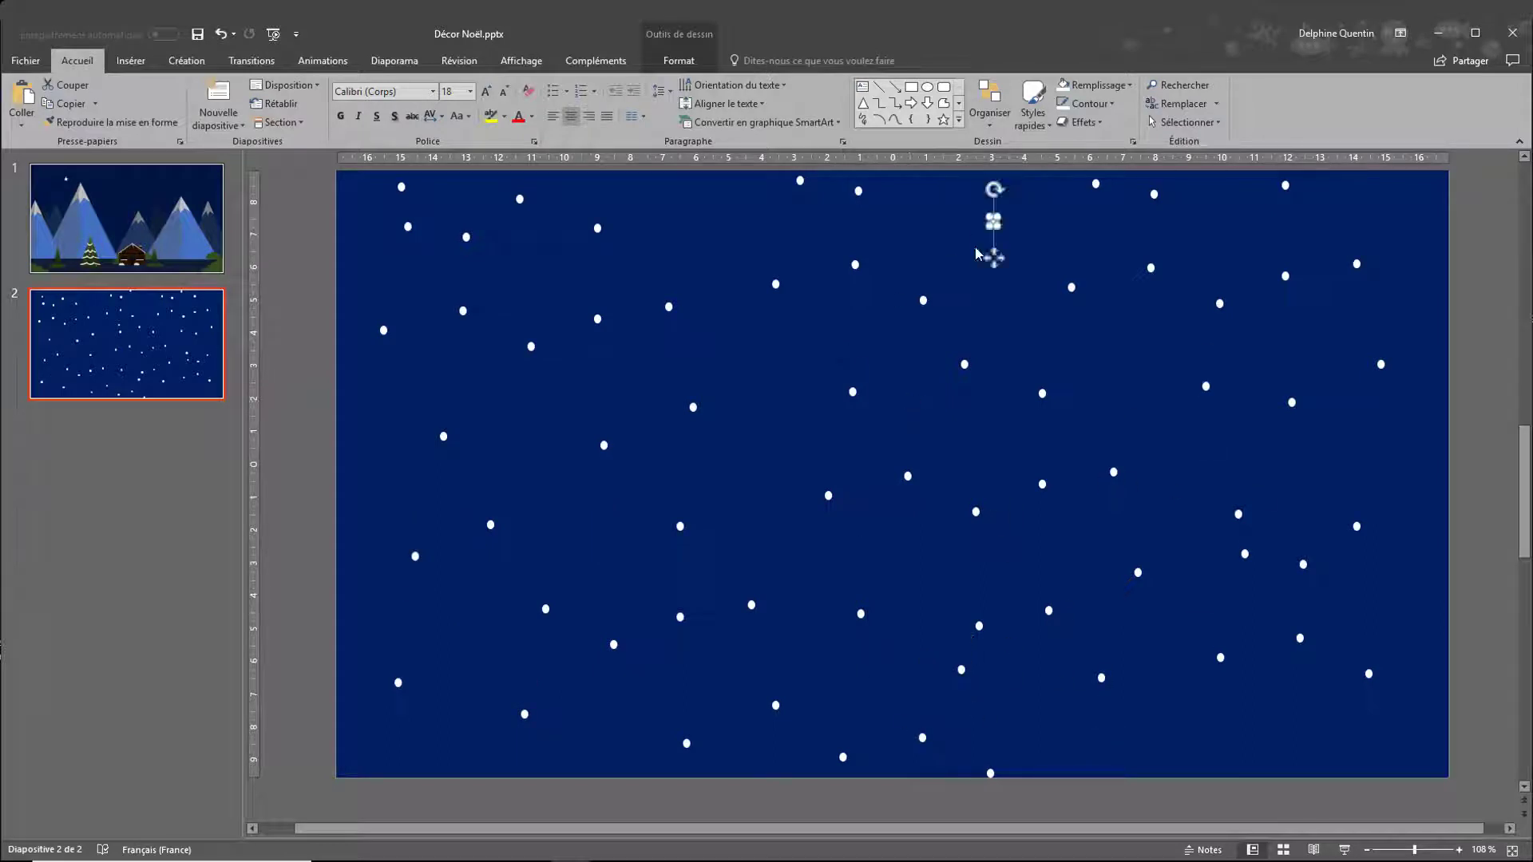
click(853, 392)
drag(853, 430, 835, 429)
click(804, 366)
- Duplicate a large group of snow dots and place the copy so it extends below the slide's bottom edge
scroll(804, 366, down, 3)
drag(460, 405, 1287, 645)
ctrl+drag(959, 666, 962, 772)
drag(956, 574, 1022, 657)
click(509, 692)
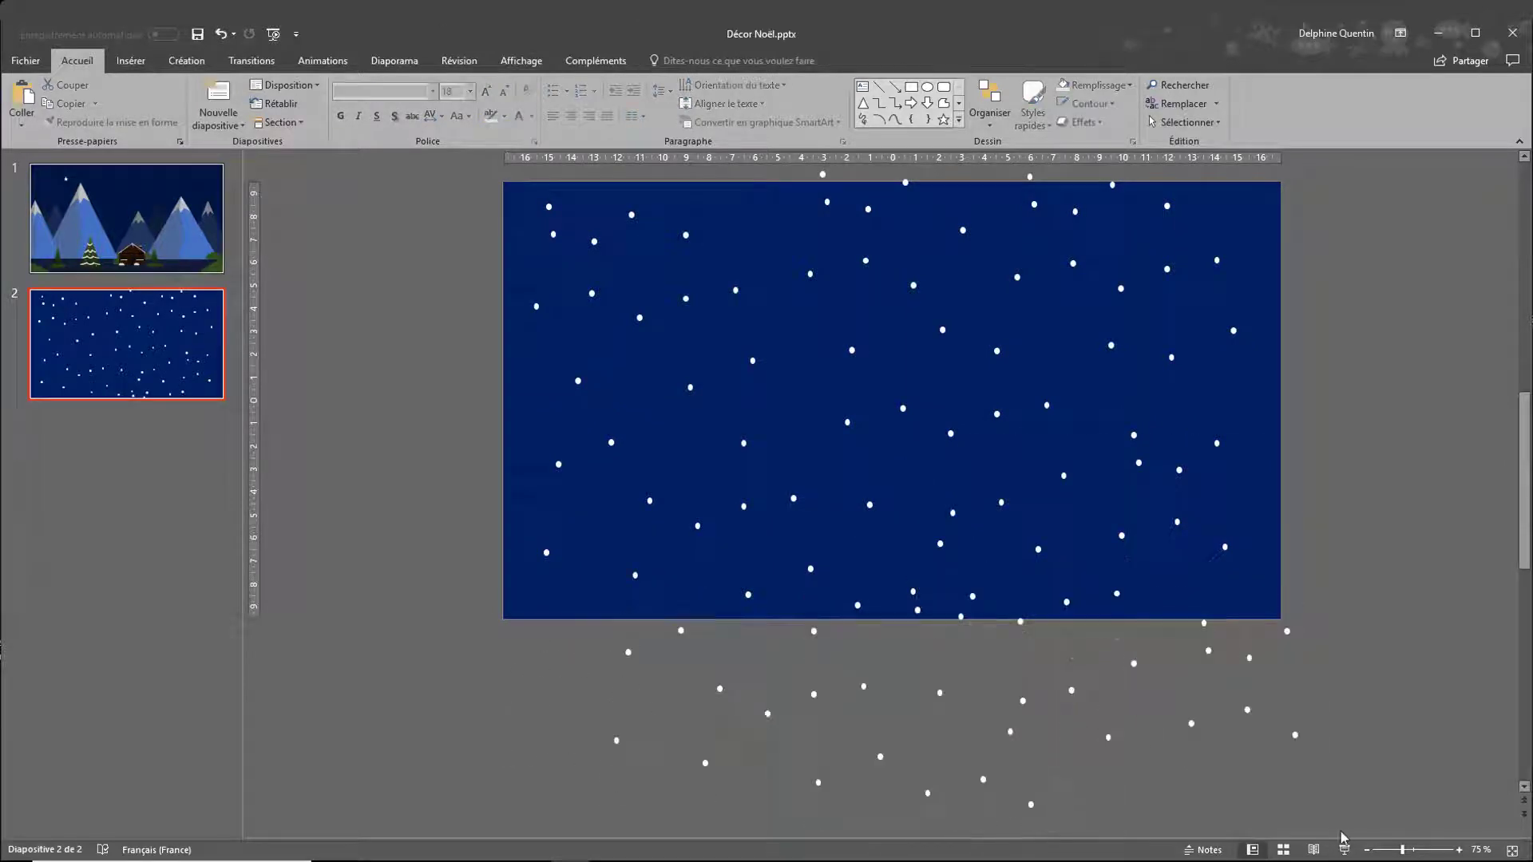
- Cut all the snow dots and paste them back as a single picture
drag(1321, 830, 470, 119)
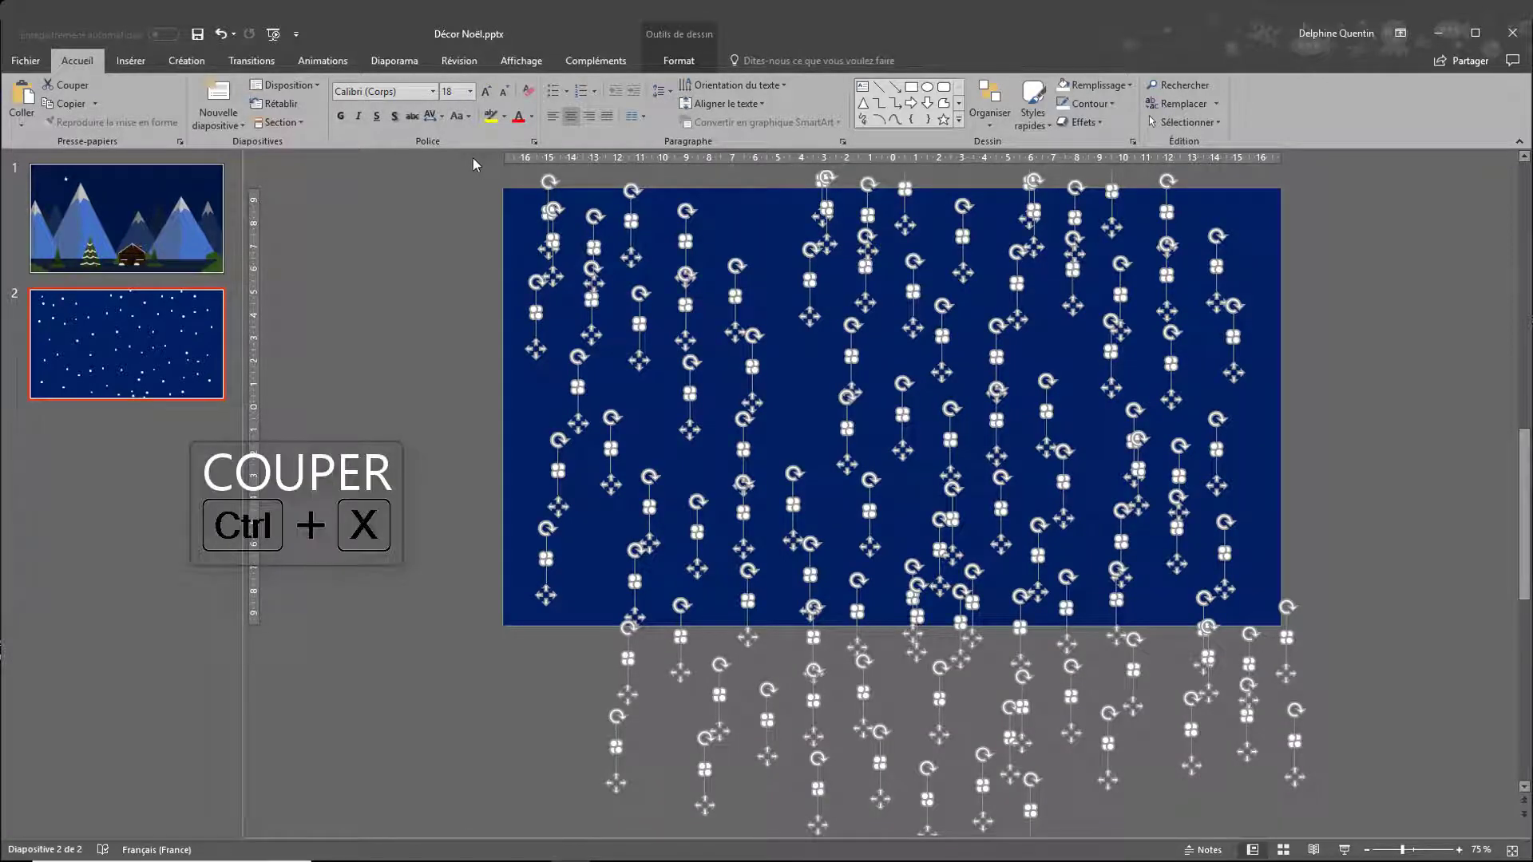
key(ctrl+x)
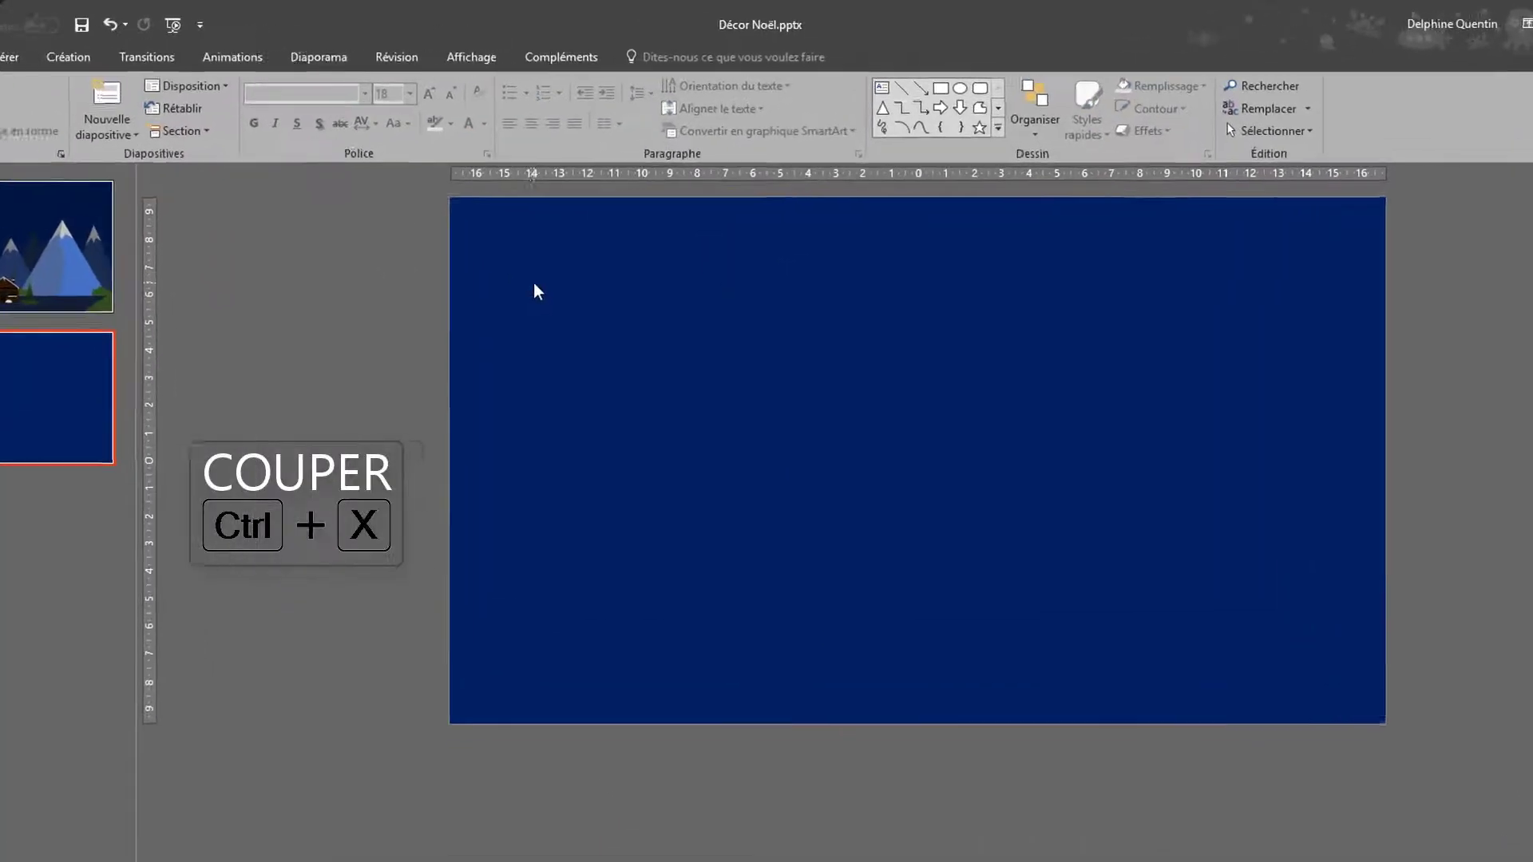
right_click(575, 249)
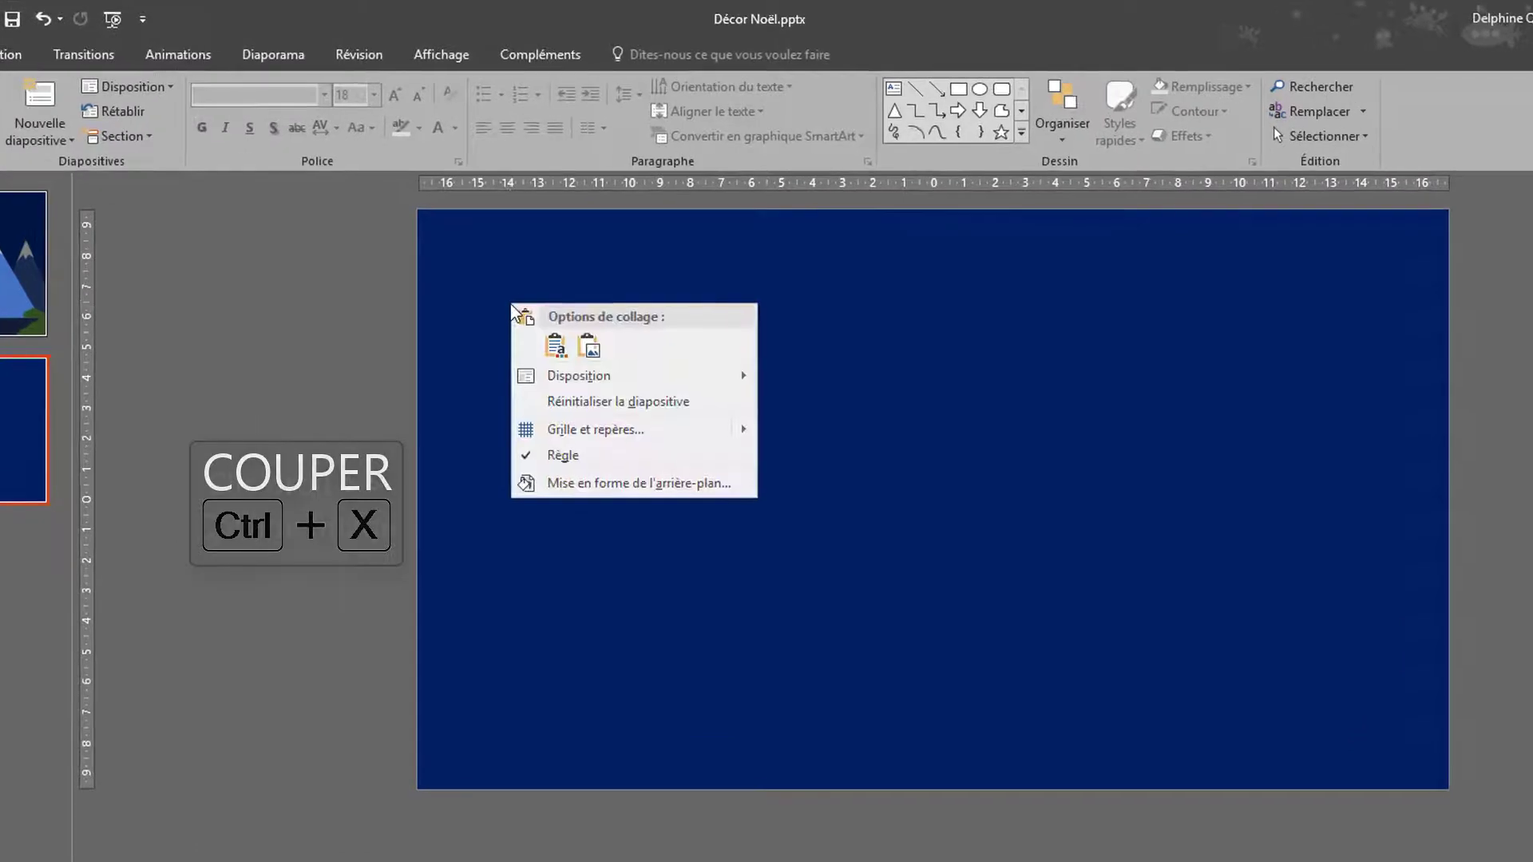
click(588, 346)
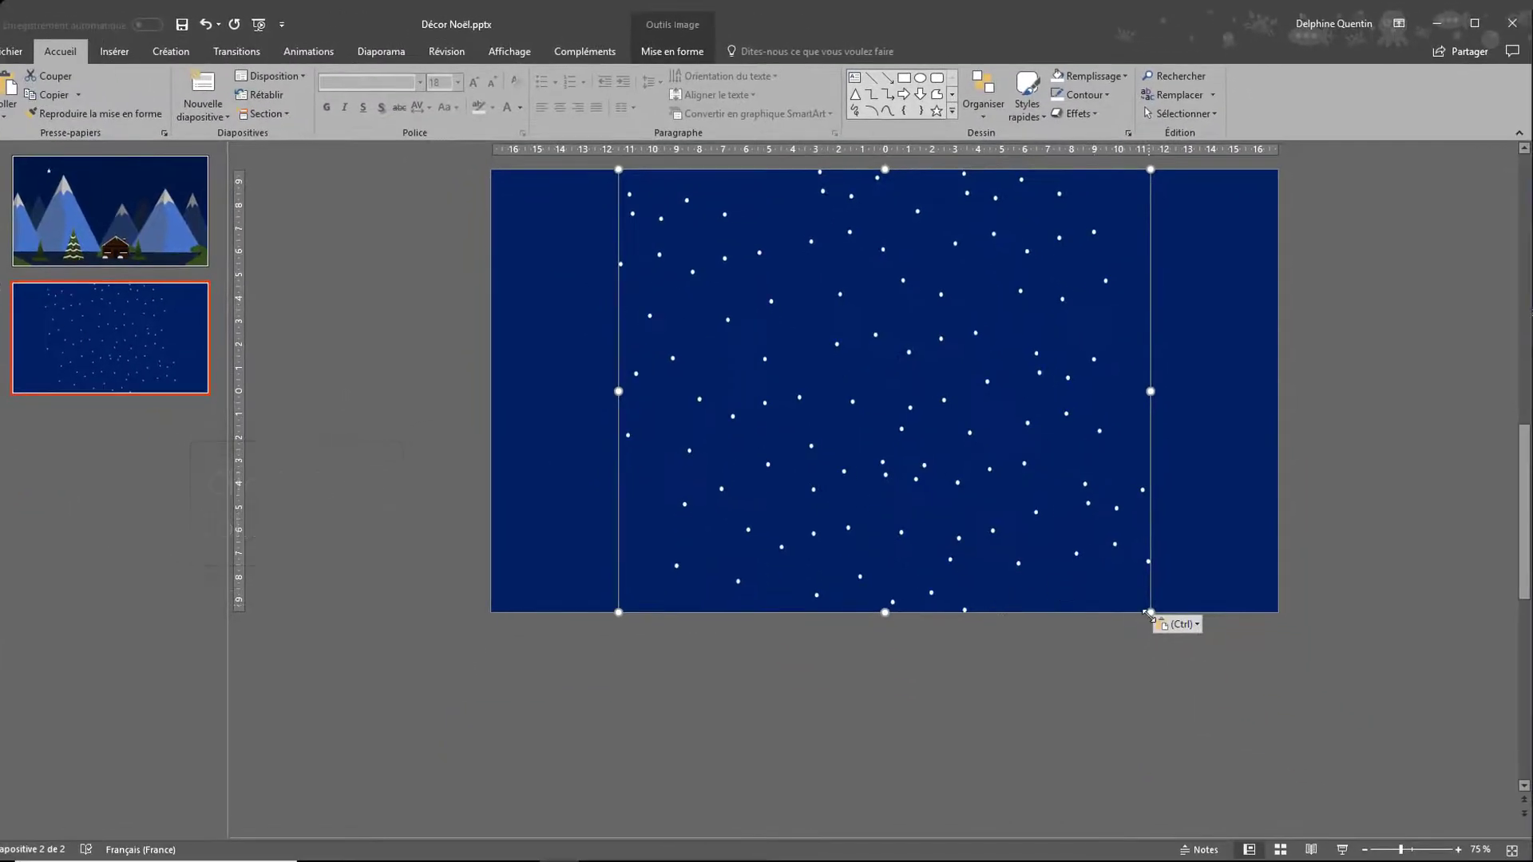
- Enlarge the snow picture beyond the slide's width and move it upward so it extends above the slide
drag(1191, 665, 1288, 827)
drag(1239, 763, 1276, 834)
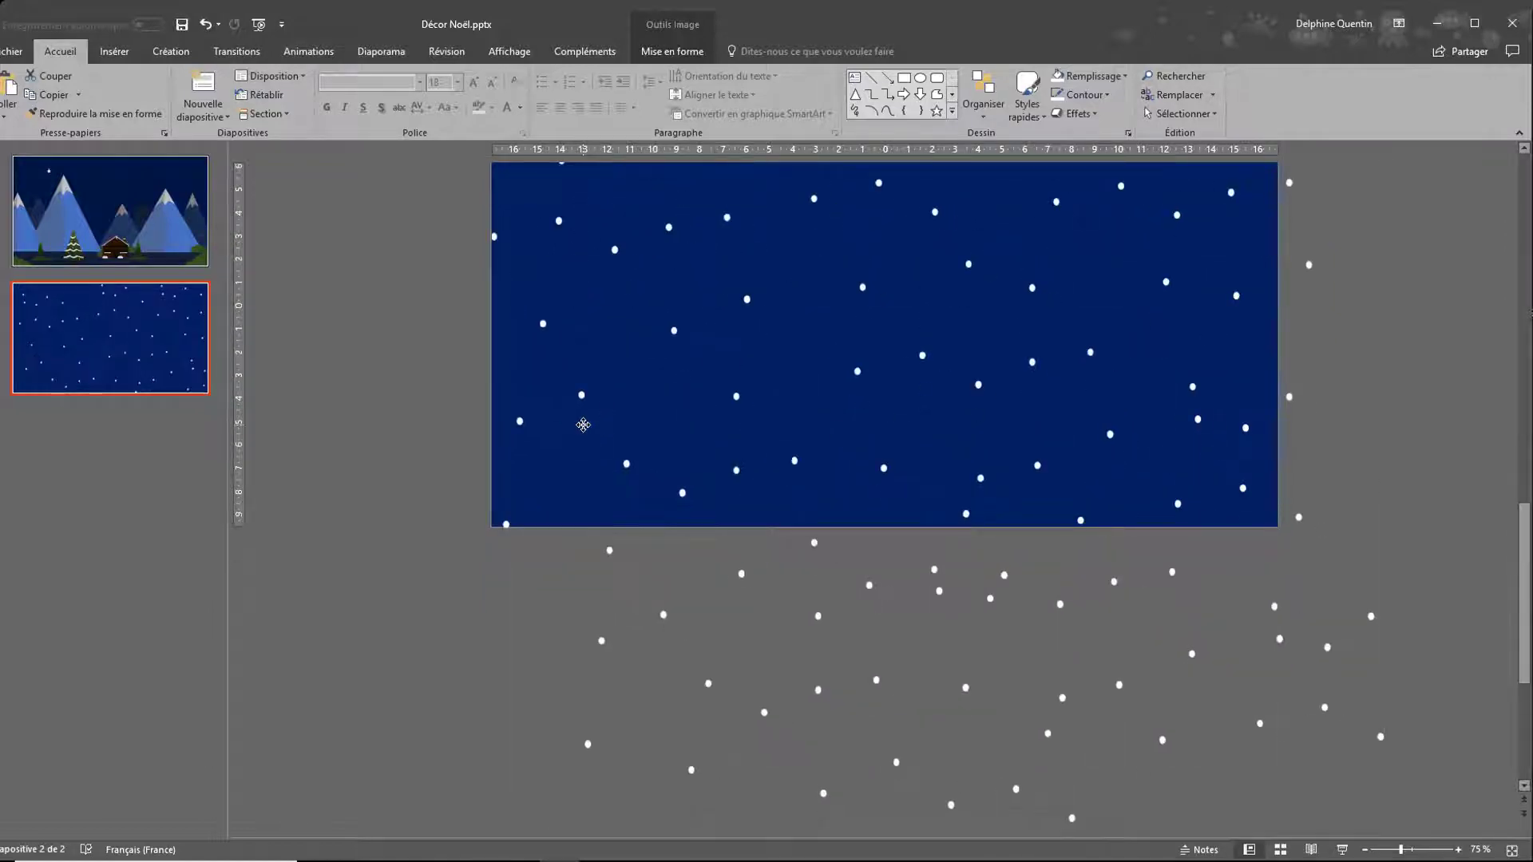
scroll(719, 492, up, 3)
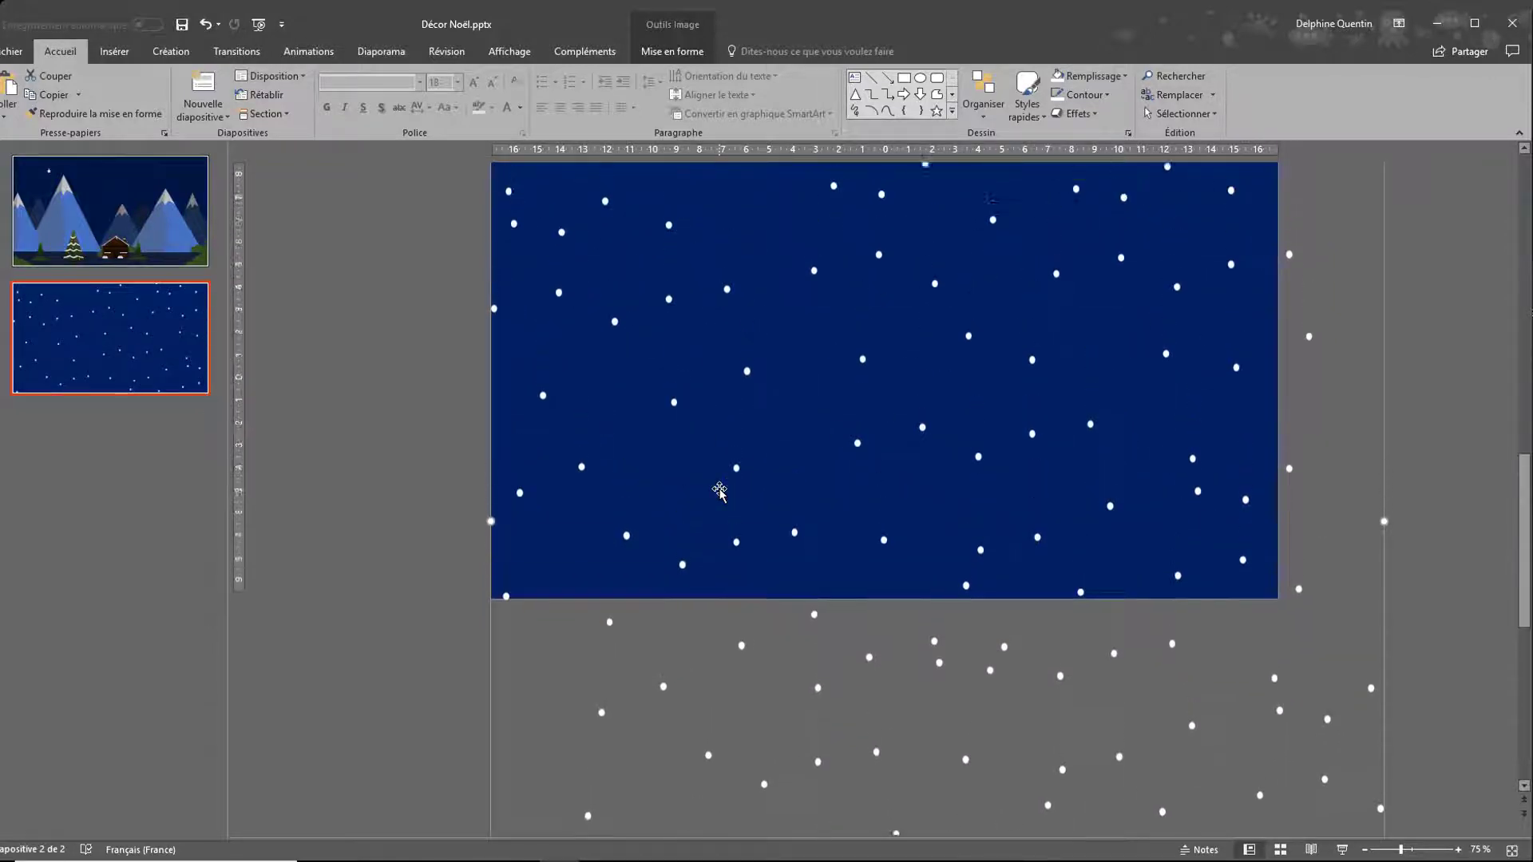
drag(803, 551, 764, 253)
drag(808, 595, 818, 242)
drag(822, 224, 836, 152)
- Duplicate the snow picture, lay the copy over the slide and shrink it to about 33 cm wide
drag(717, 189, 971, 328)
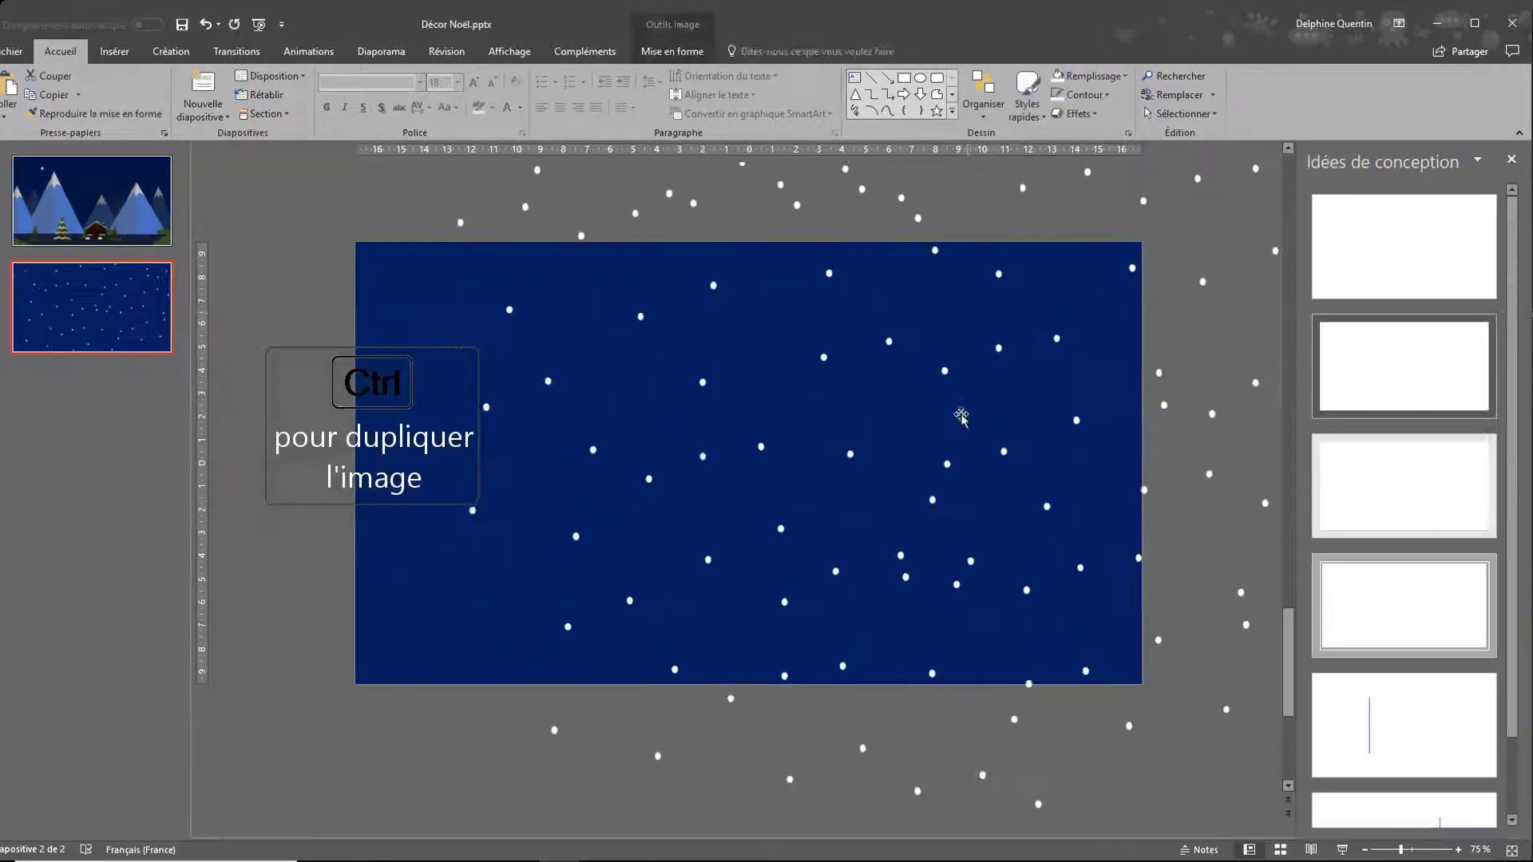
drag(807, 391, 688, 603)
drag(739, 467, 738, 502)
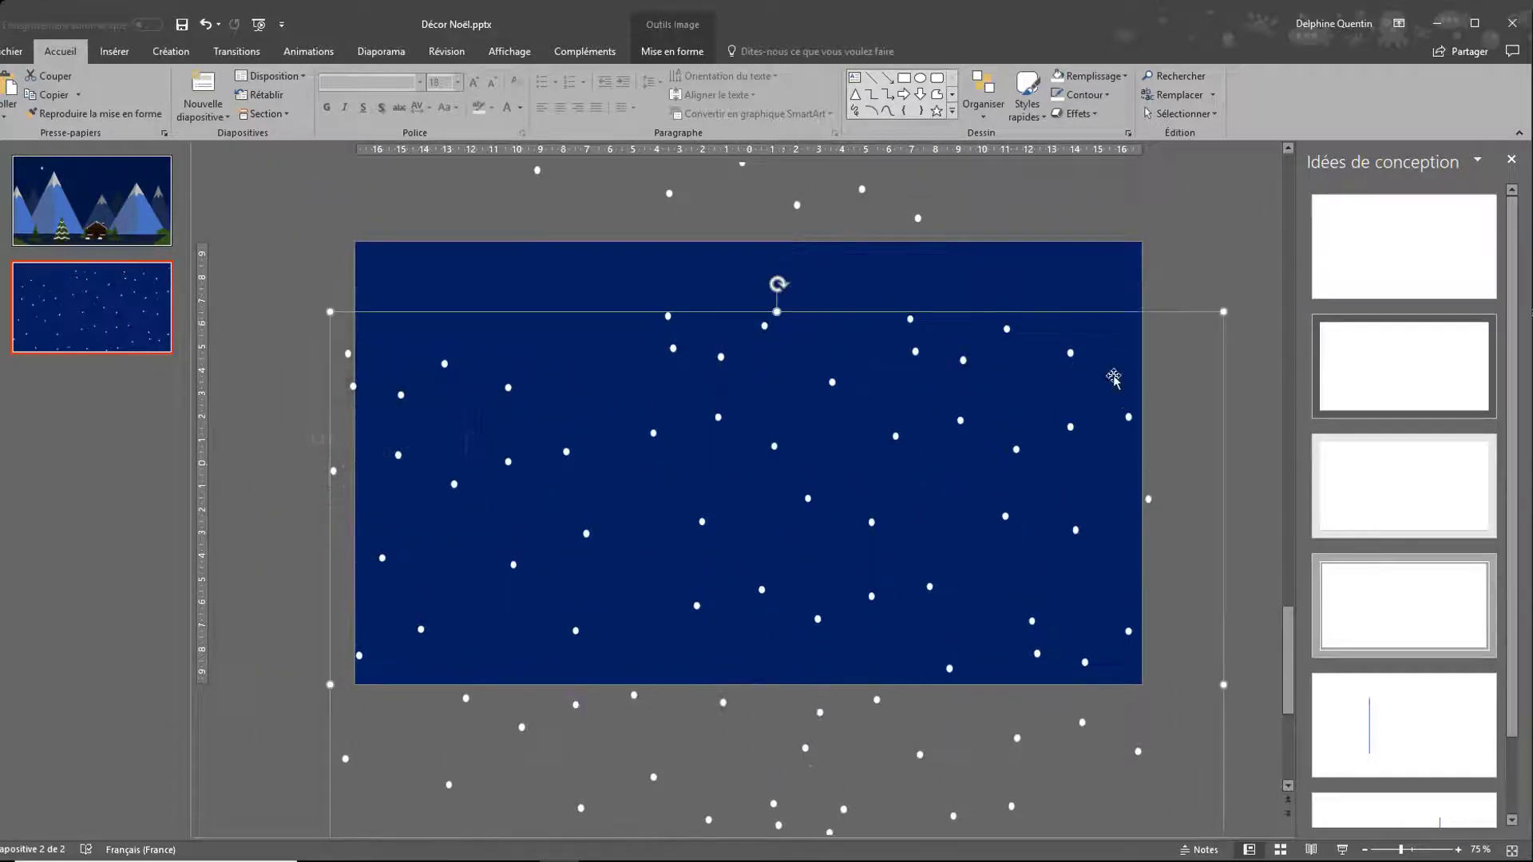
drag(1224, 312, 1095, 417)
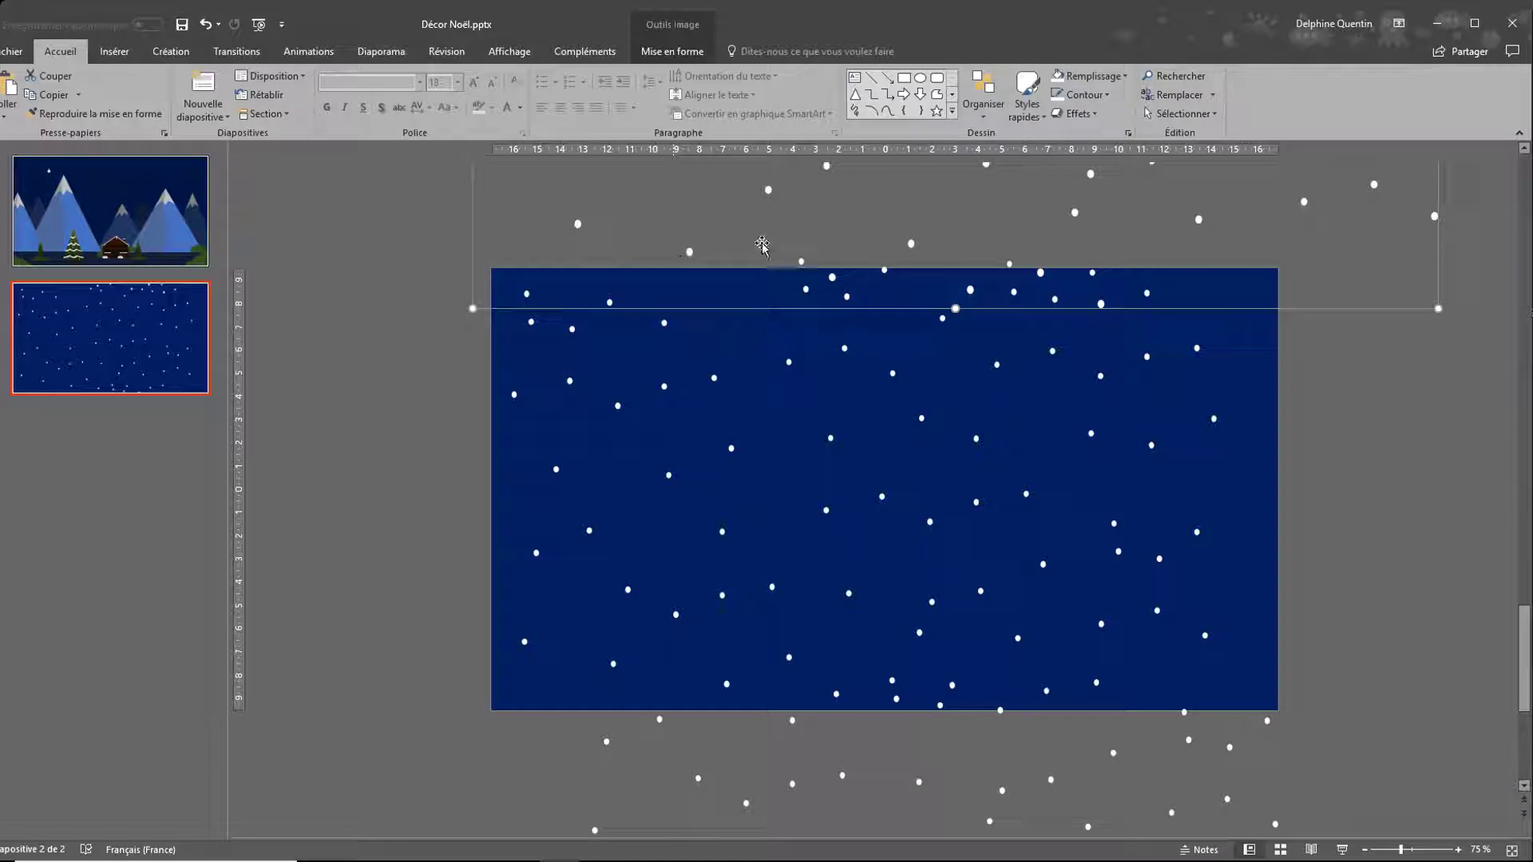
- Apply the Flou artistic effect with a radius of 8 to the larger snow picture
click(670, 53)
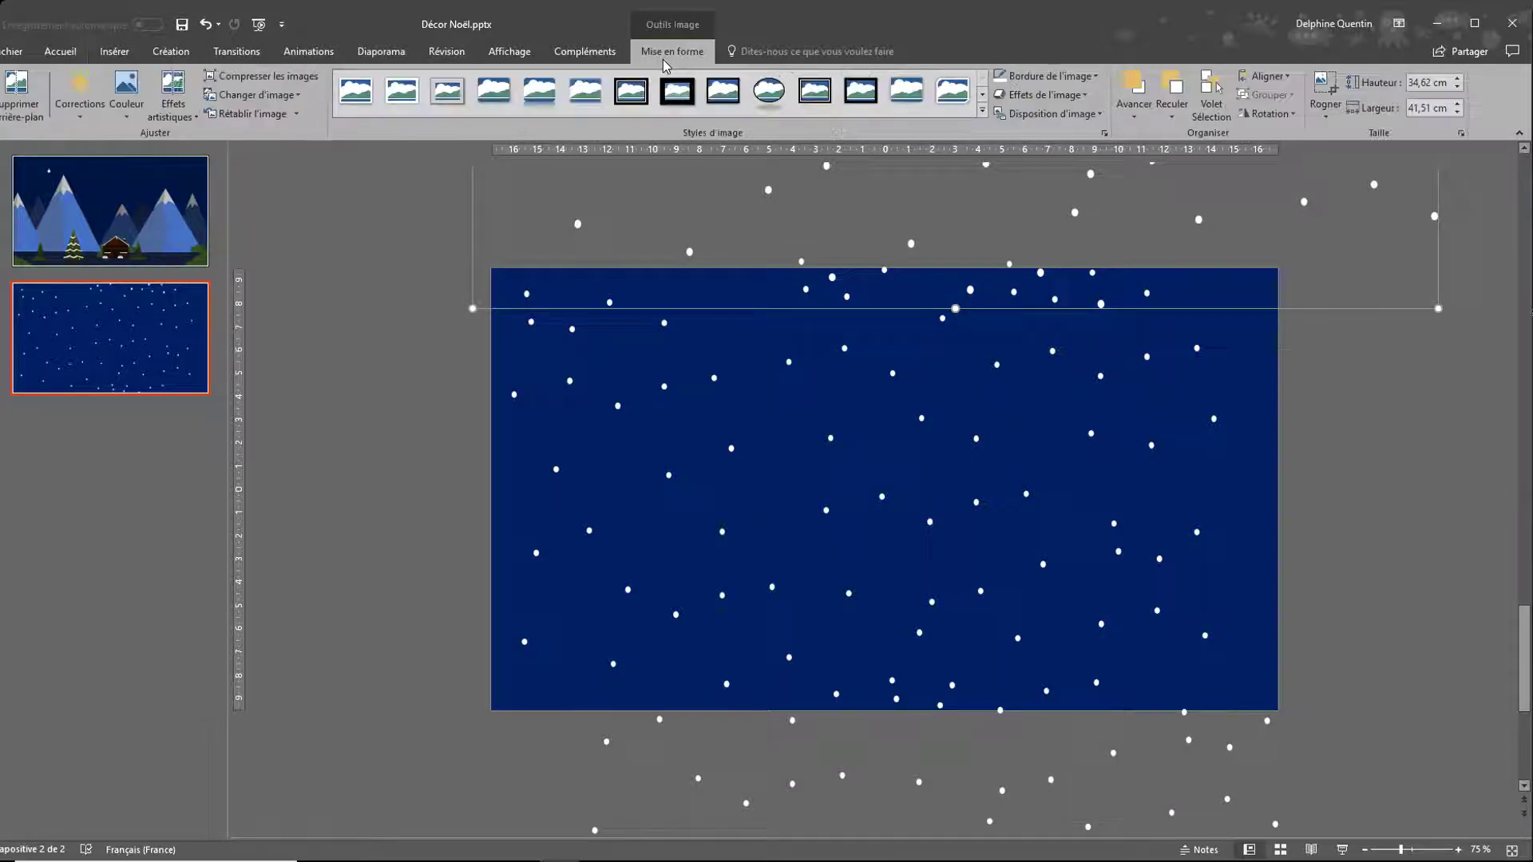
click(174, 111)
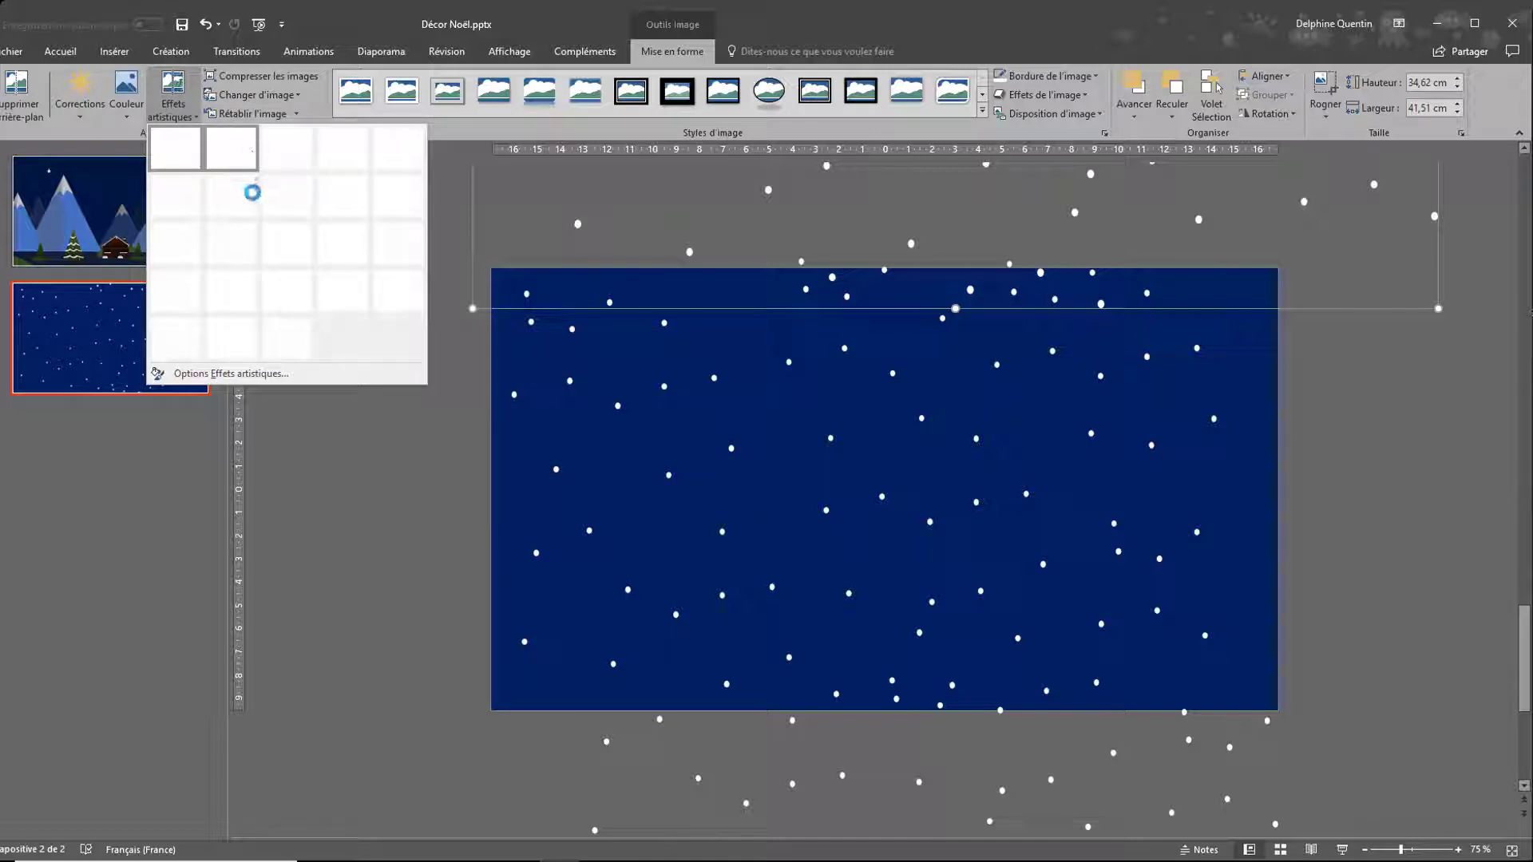
click(233, 375)
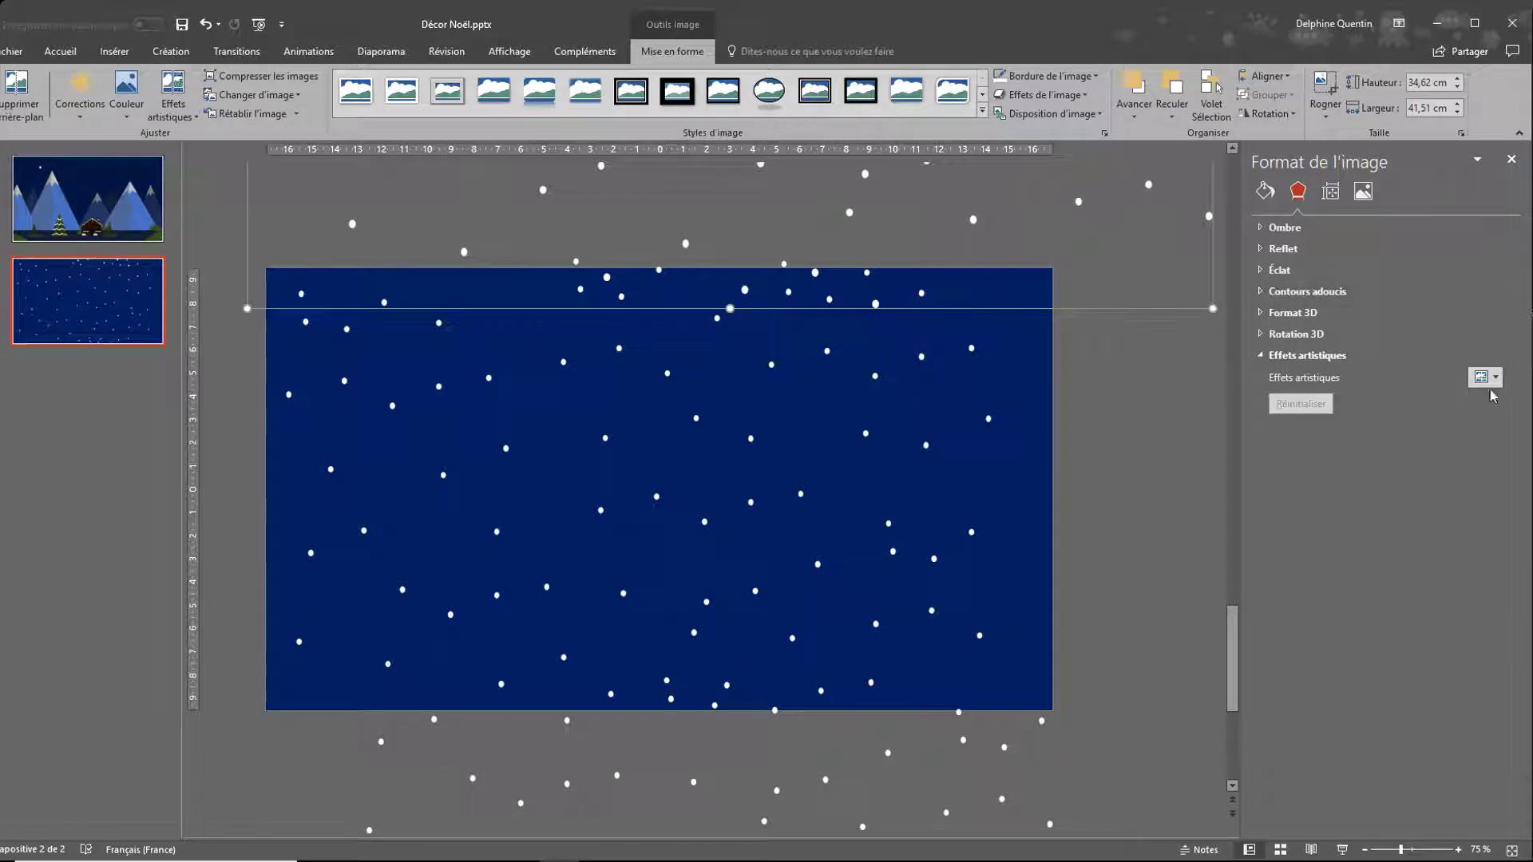
click(1497, 378)
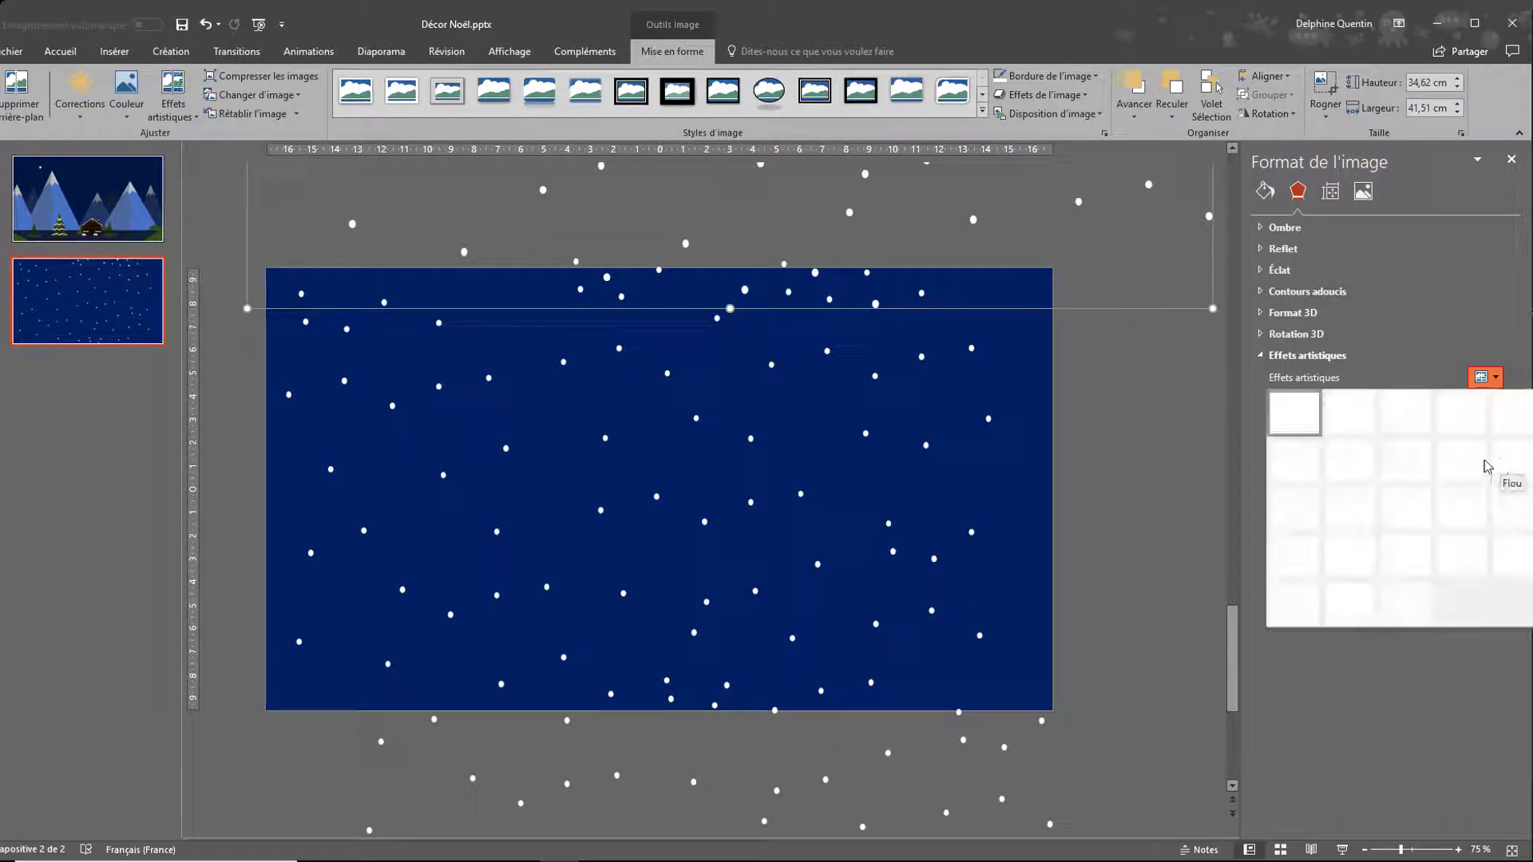
click(1507, 469)
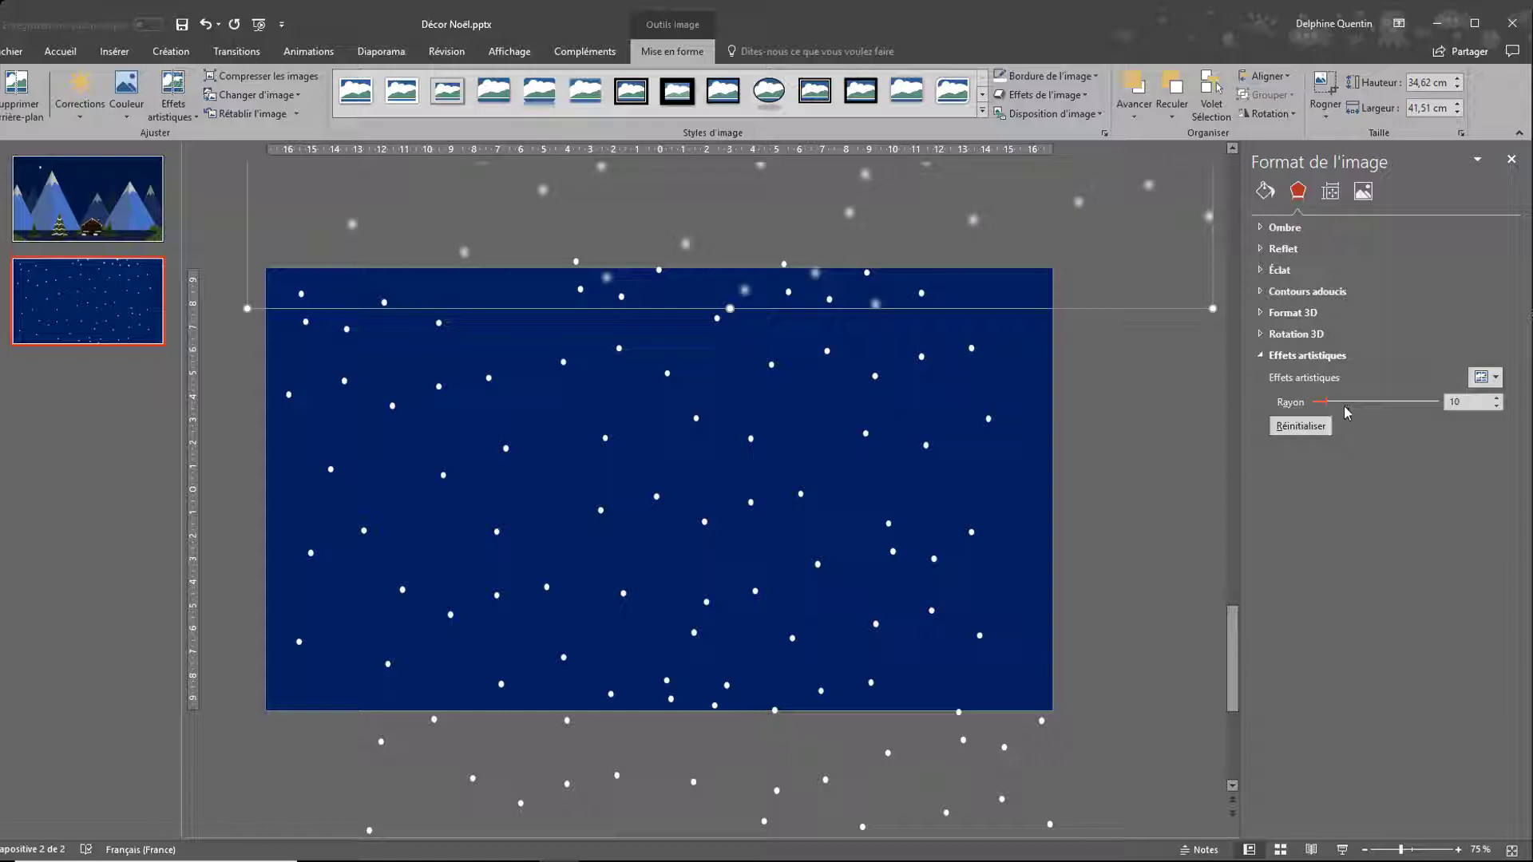
double_click(1467, 407)
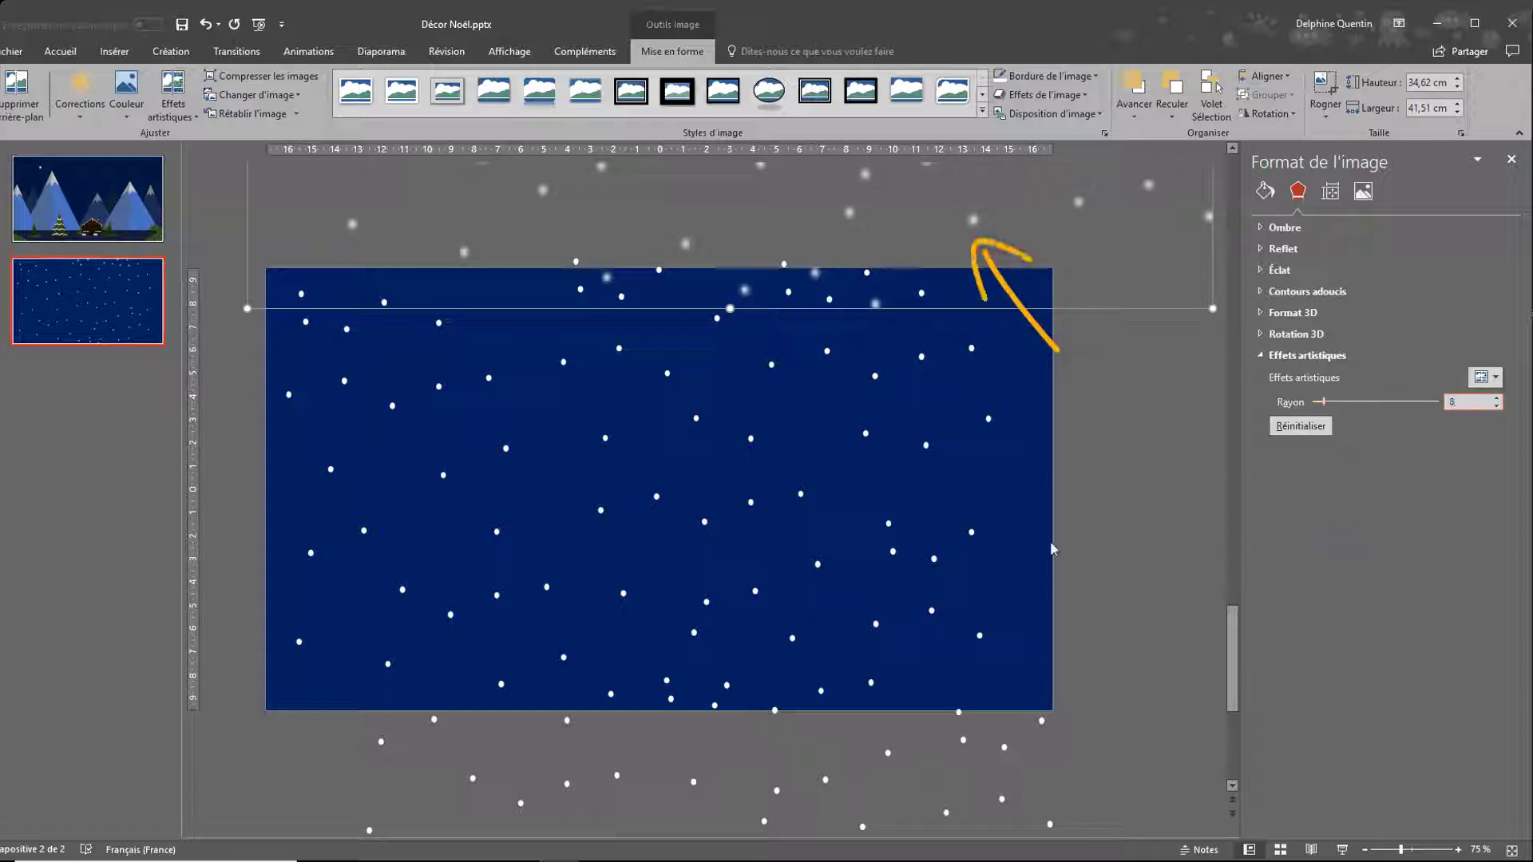
- Apply the Flou artistic effect with a radius of 5 to the smaller snow picture
click(841, 505)
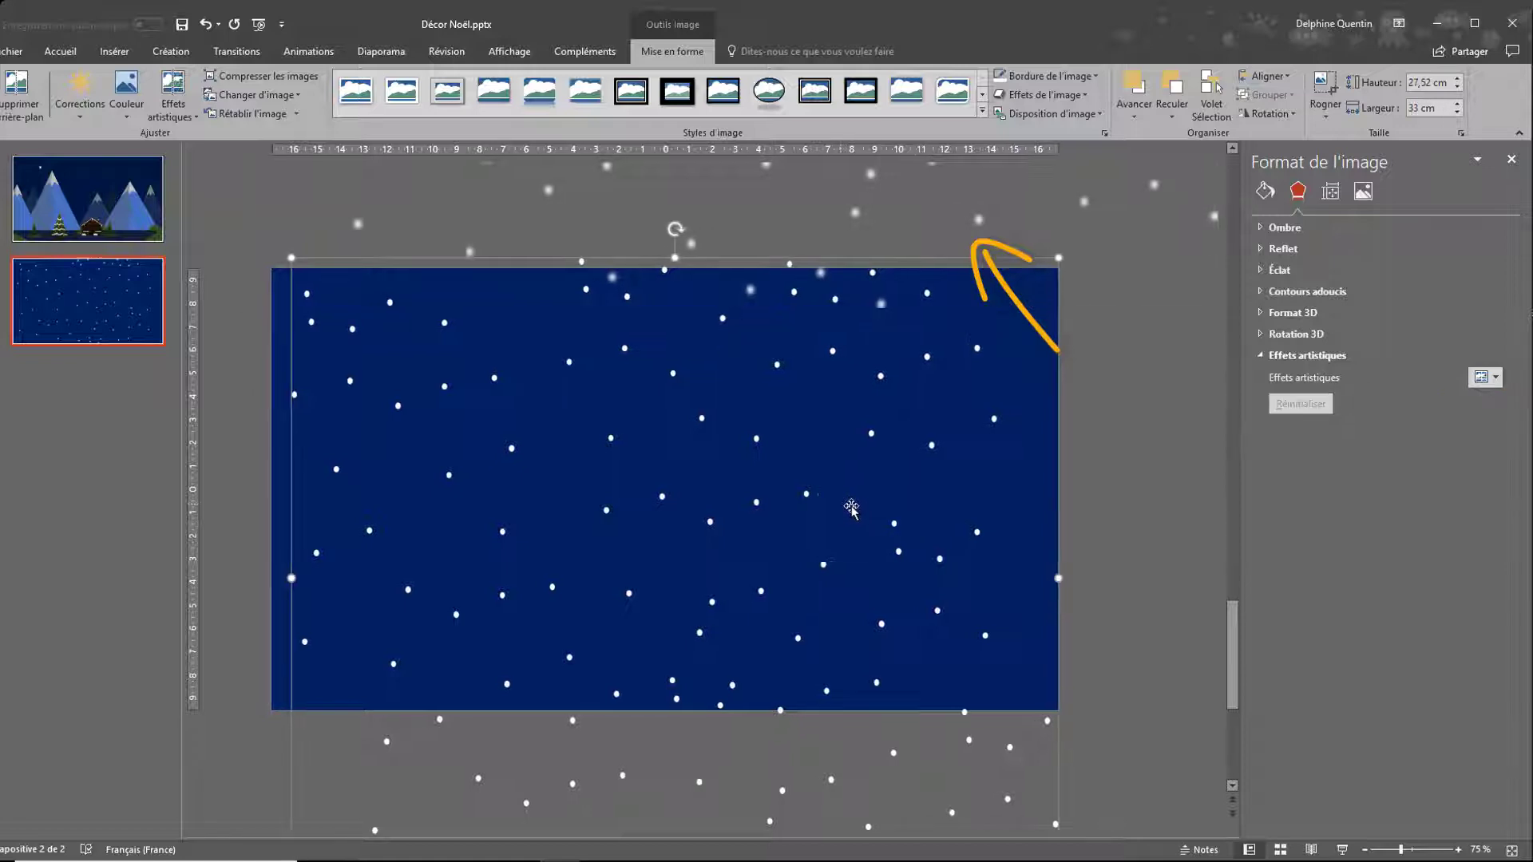
click(1494, 378)
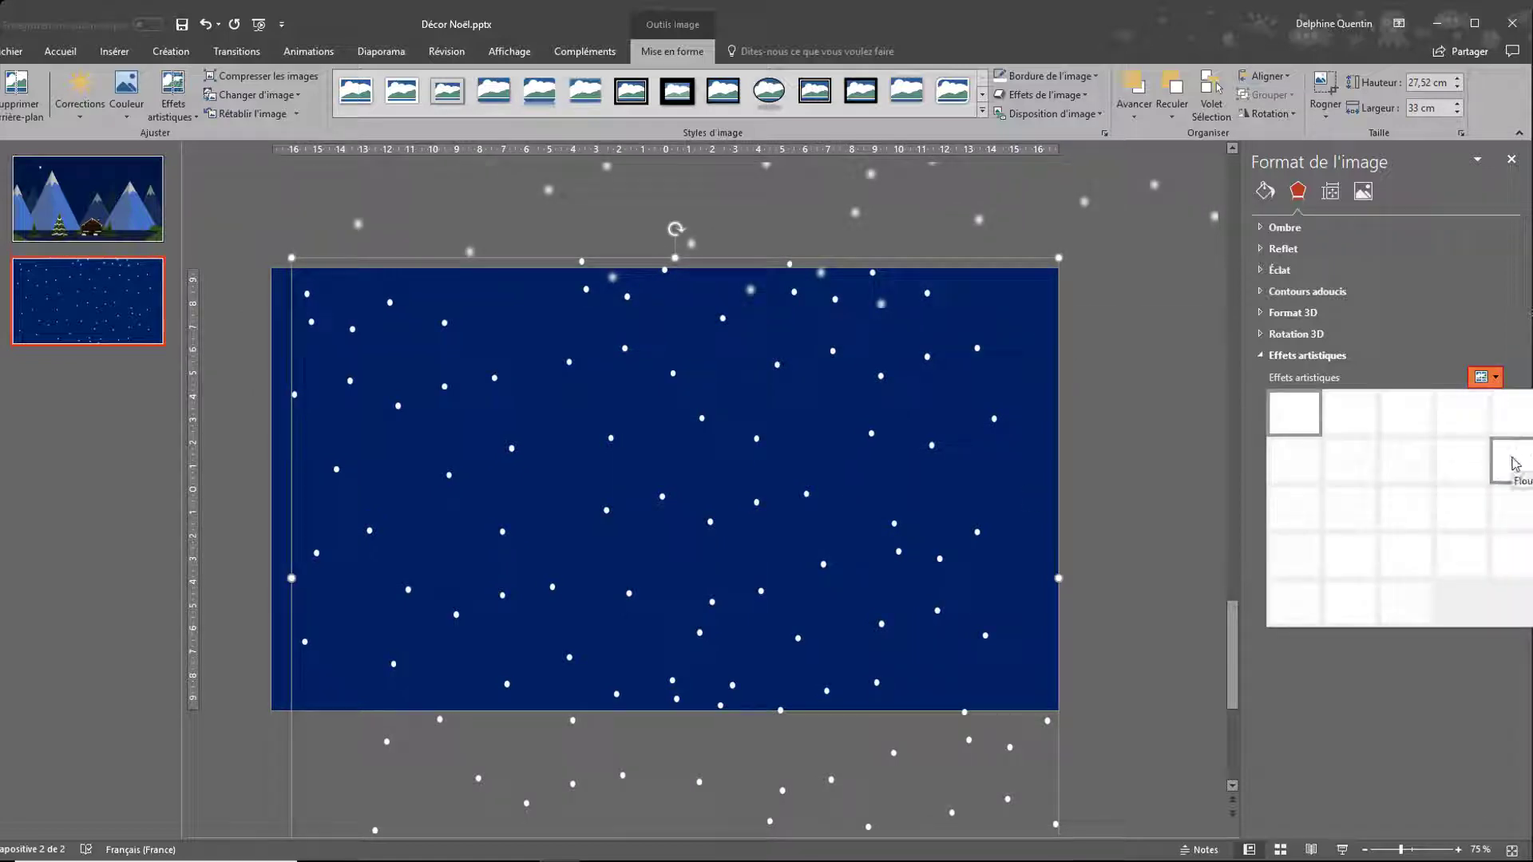
click(1514, 463)
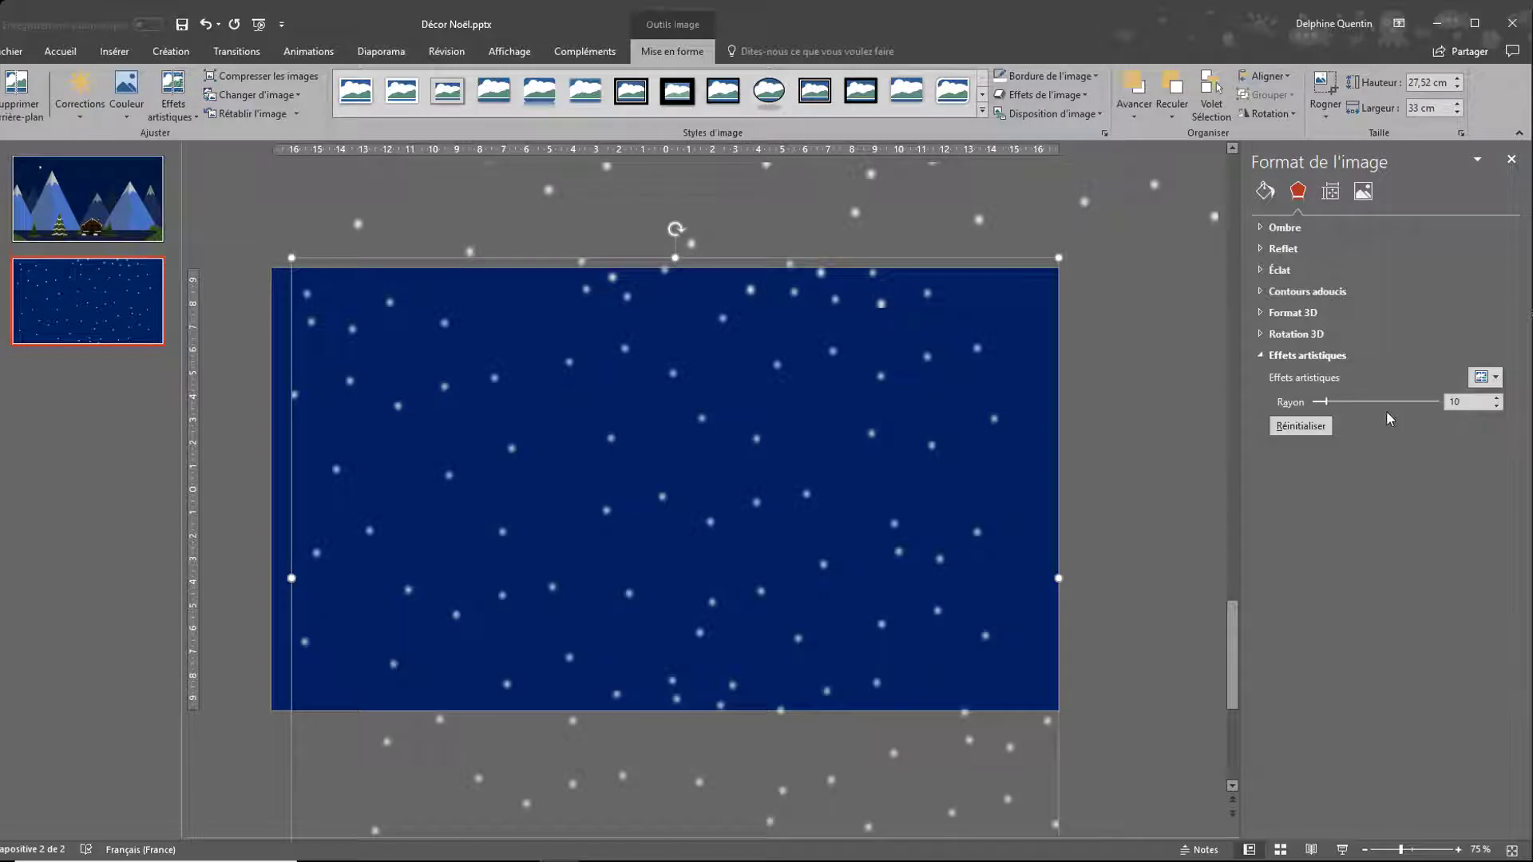
text(5)
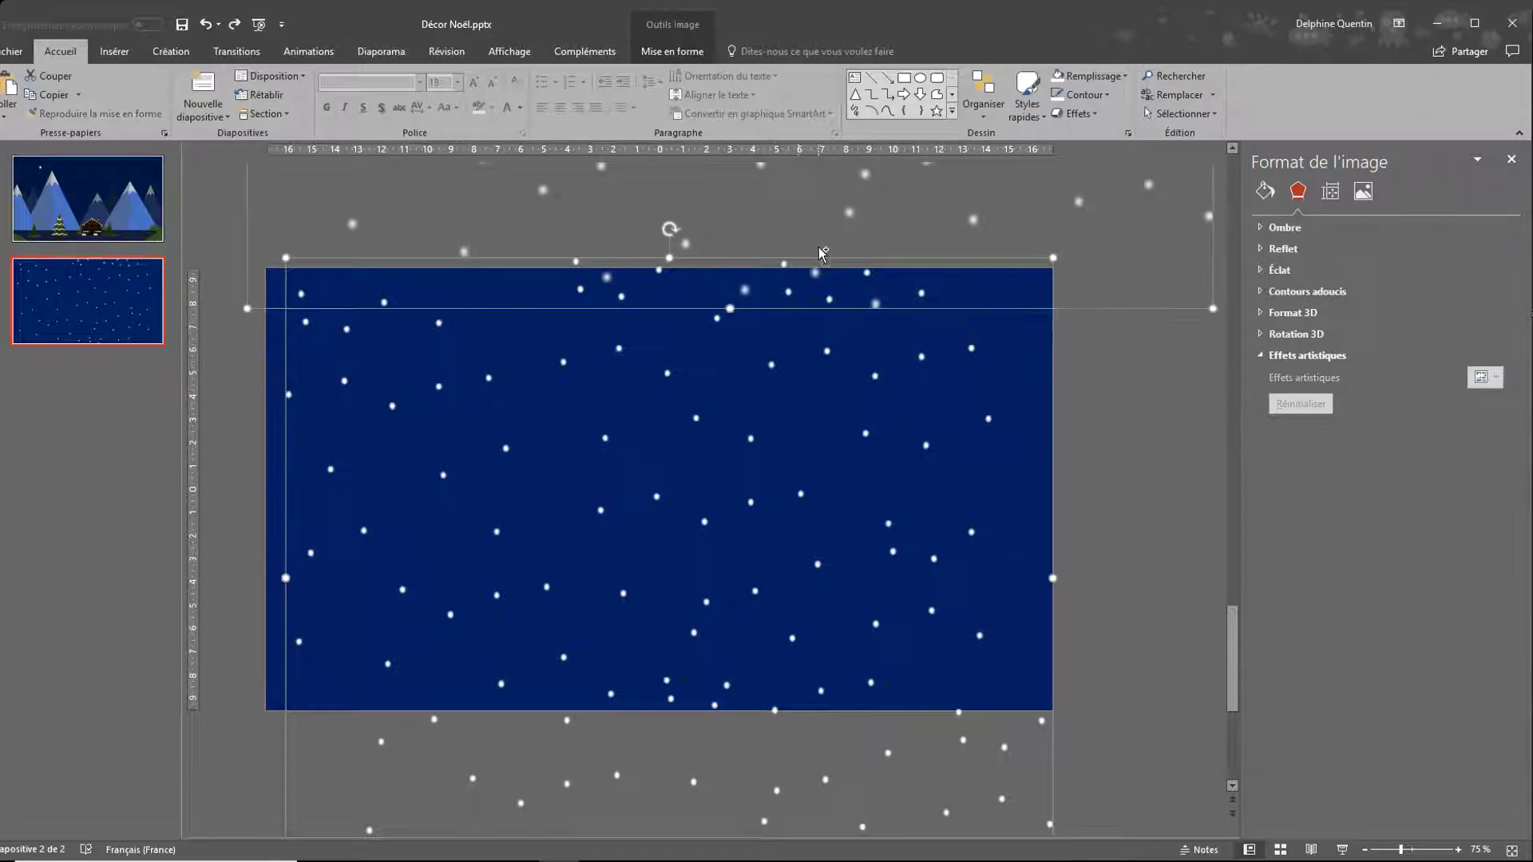
- Move both blurred snow pictures from slide 2 onto the mountain scene on slide 1
key(Delete)
click(108, 213)
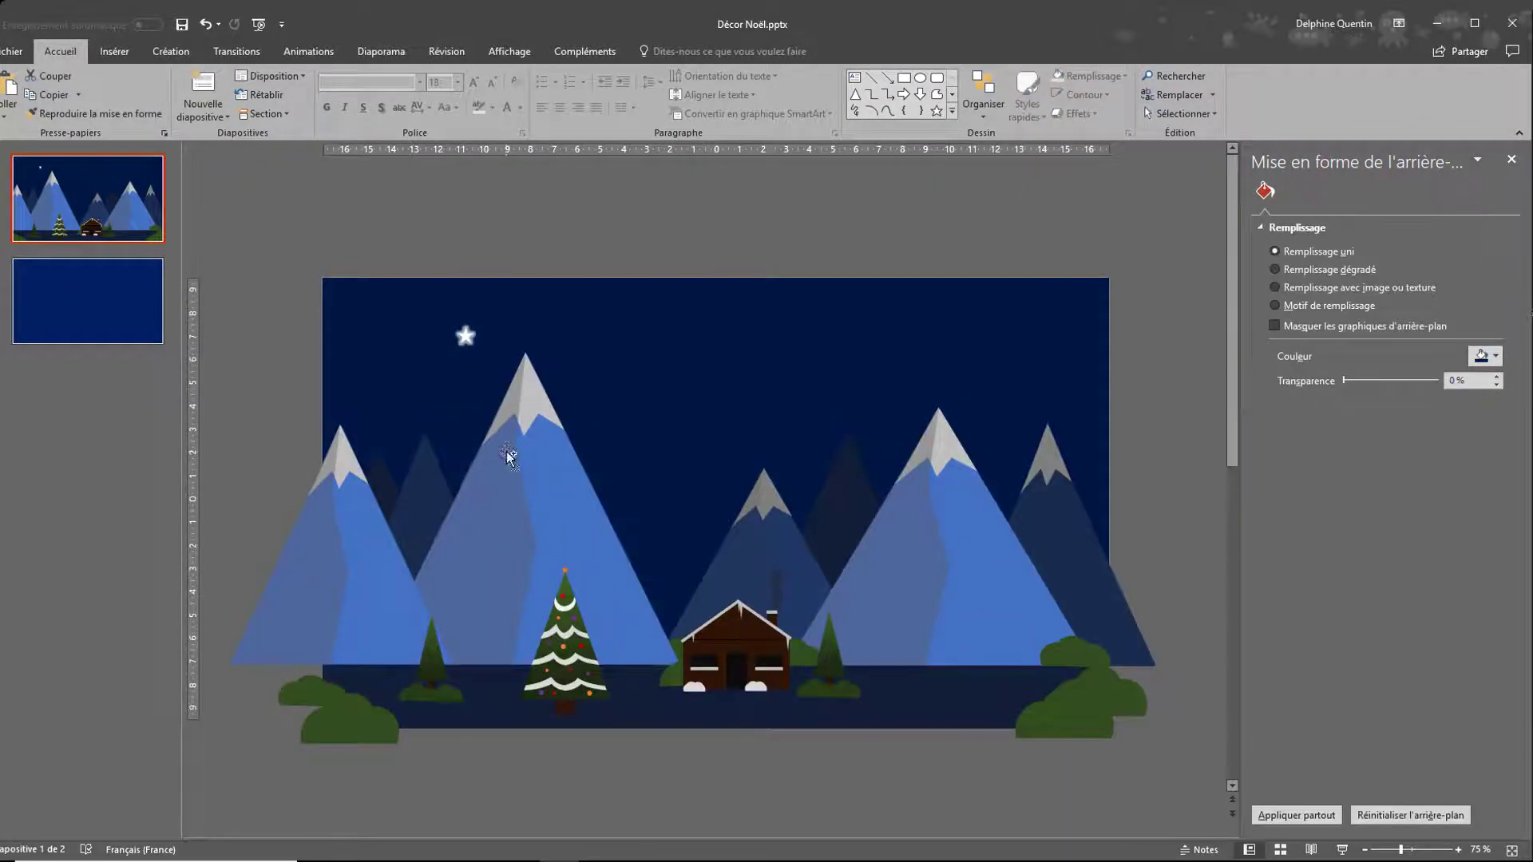
key(ctrl+v)
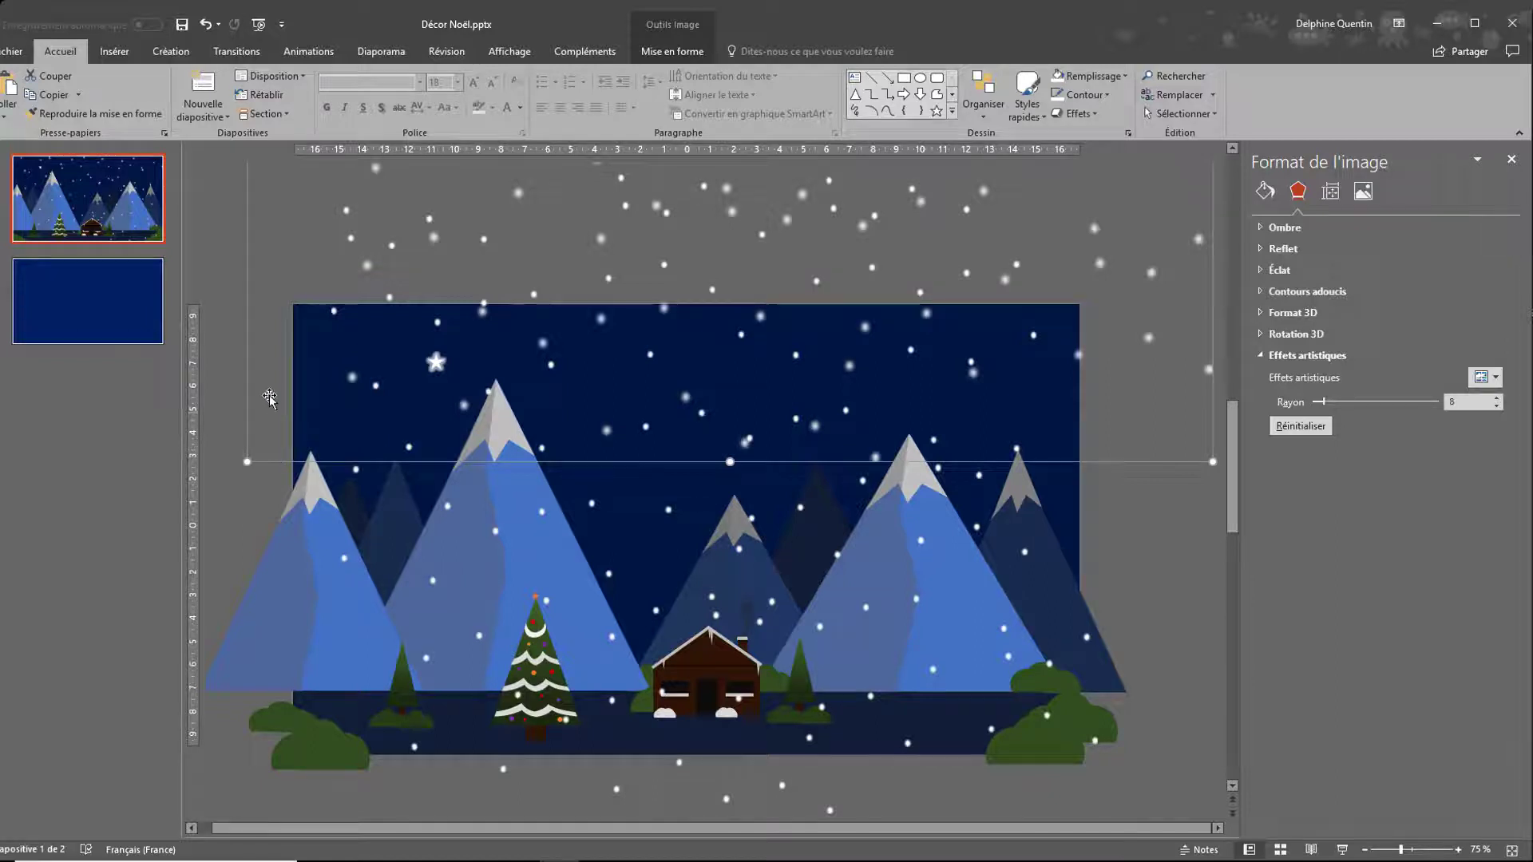
- Add a Lignes motion path to the larger snow picture and adjust its end point for a straight downward fall
click(306, 55)
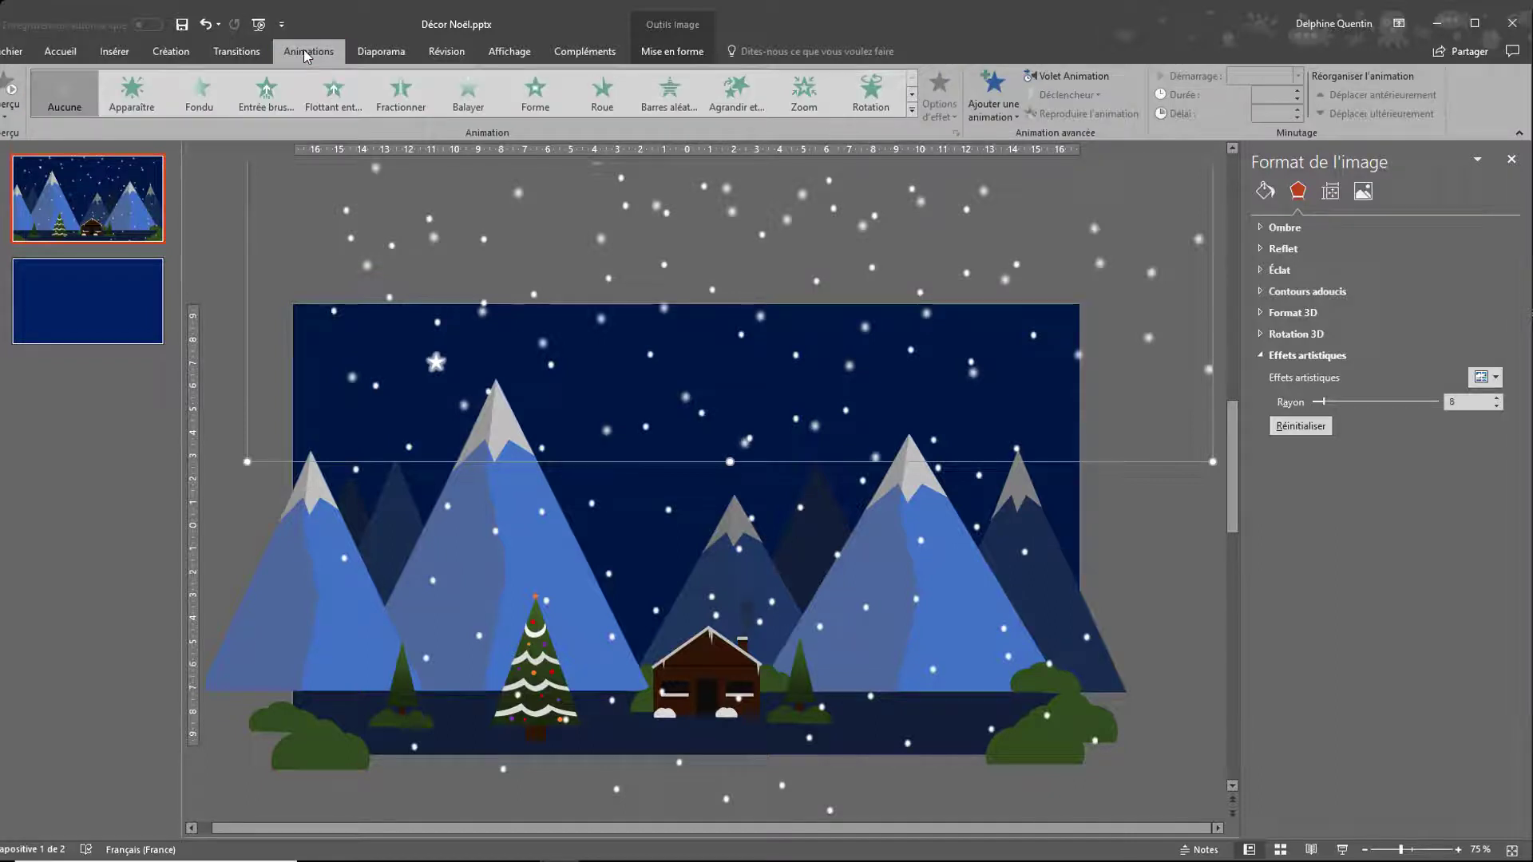
click(911, 110)
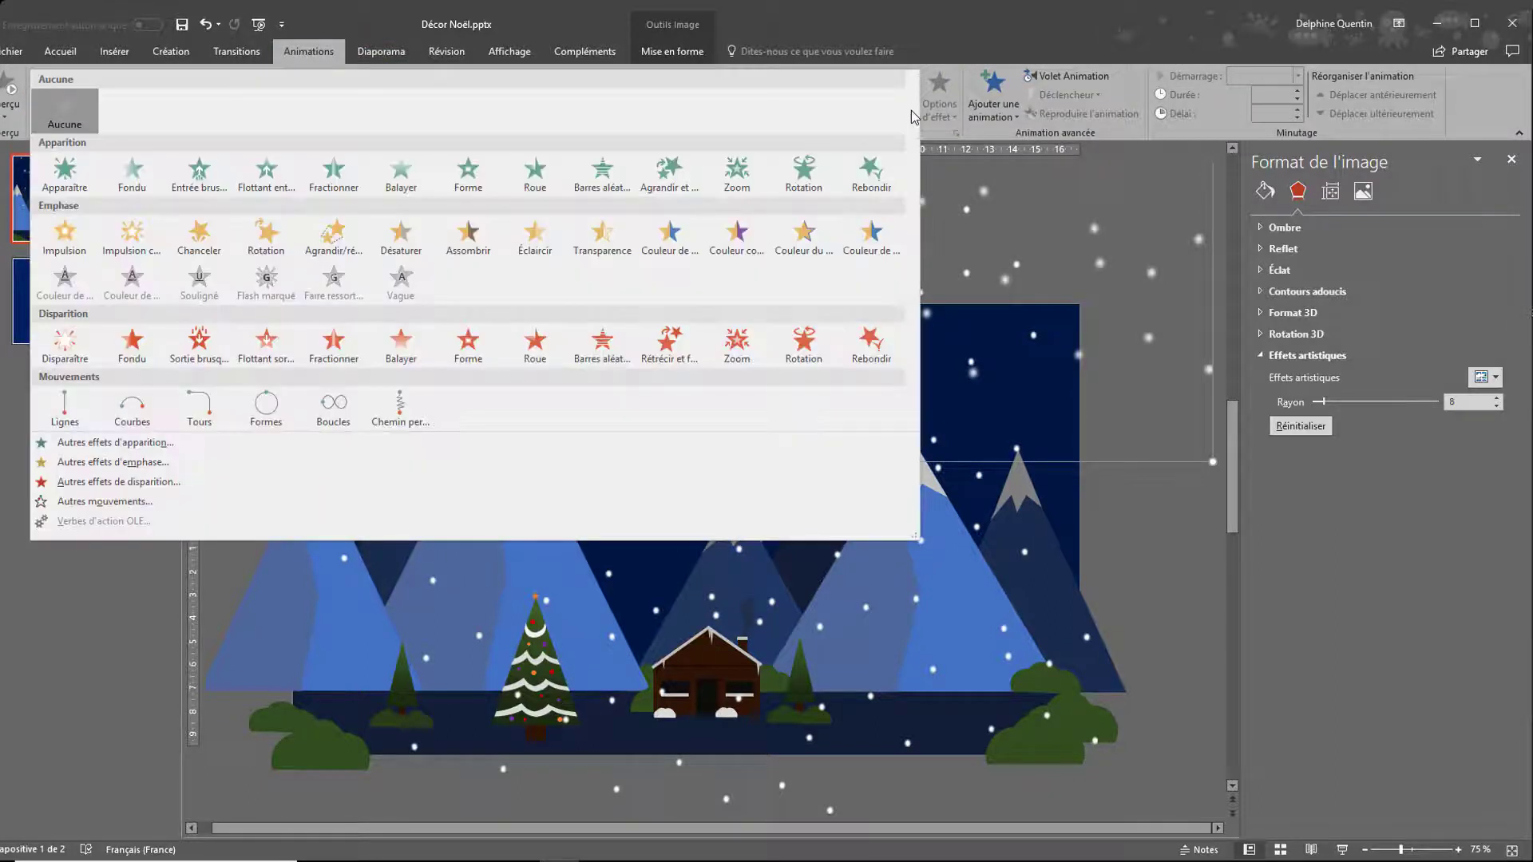
click(64, 415)
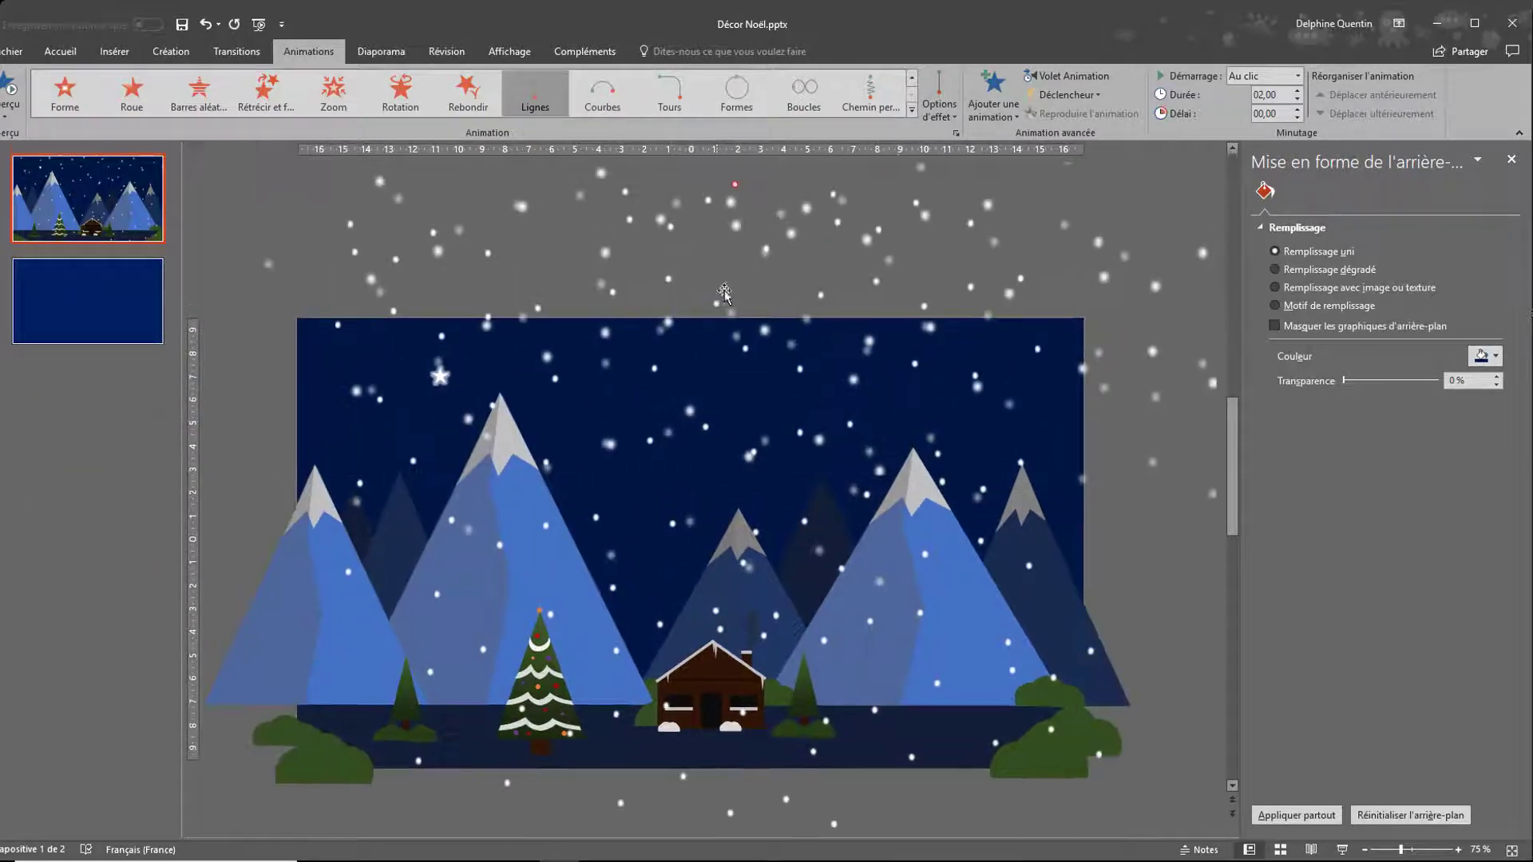
drag(1234, 462, 1238, 436)
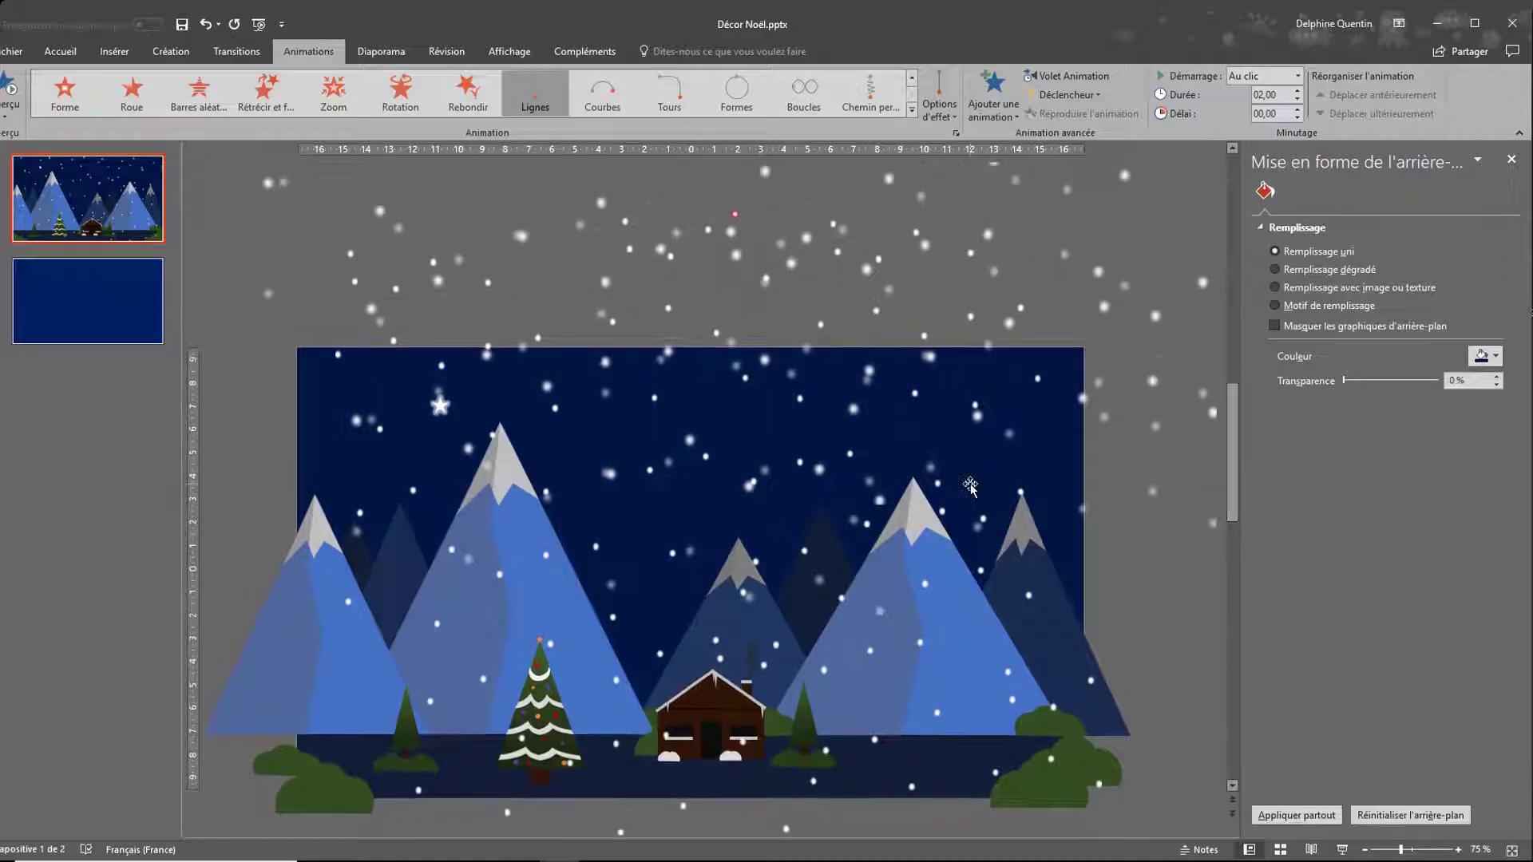
scroll(972, 489, down, 3)
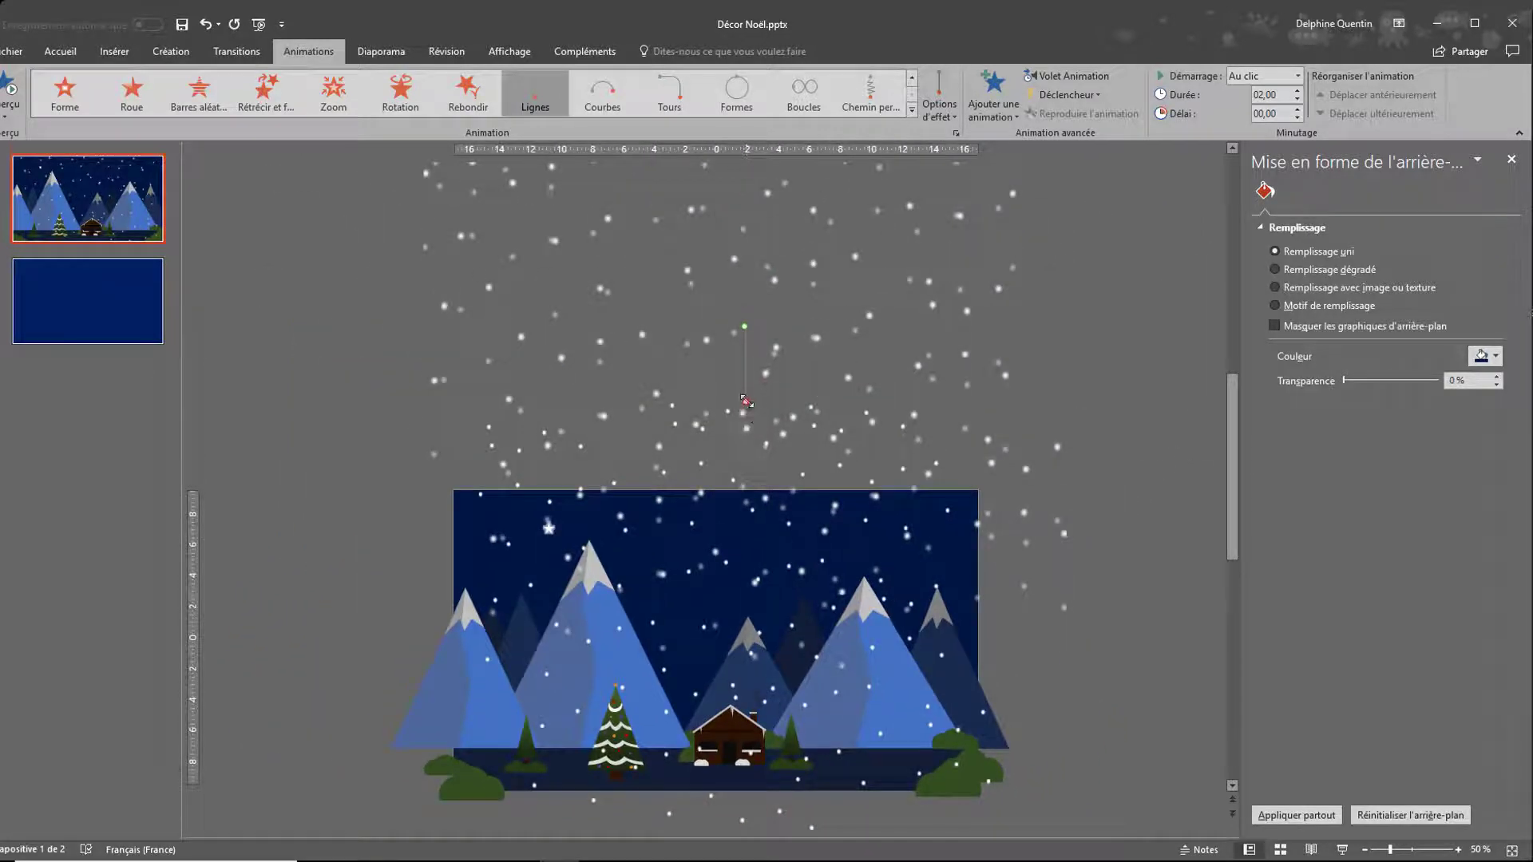
mouse_move(746, 402)
mouse_down()
mouse_move(773, 409)
mouse_move(762, 501)
mouse_move(804, 485)
mouse_move(749, 442)
mouse_move(745, 406)
mouse_up()
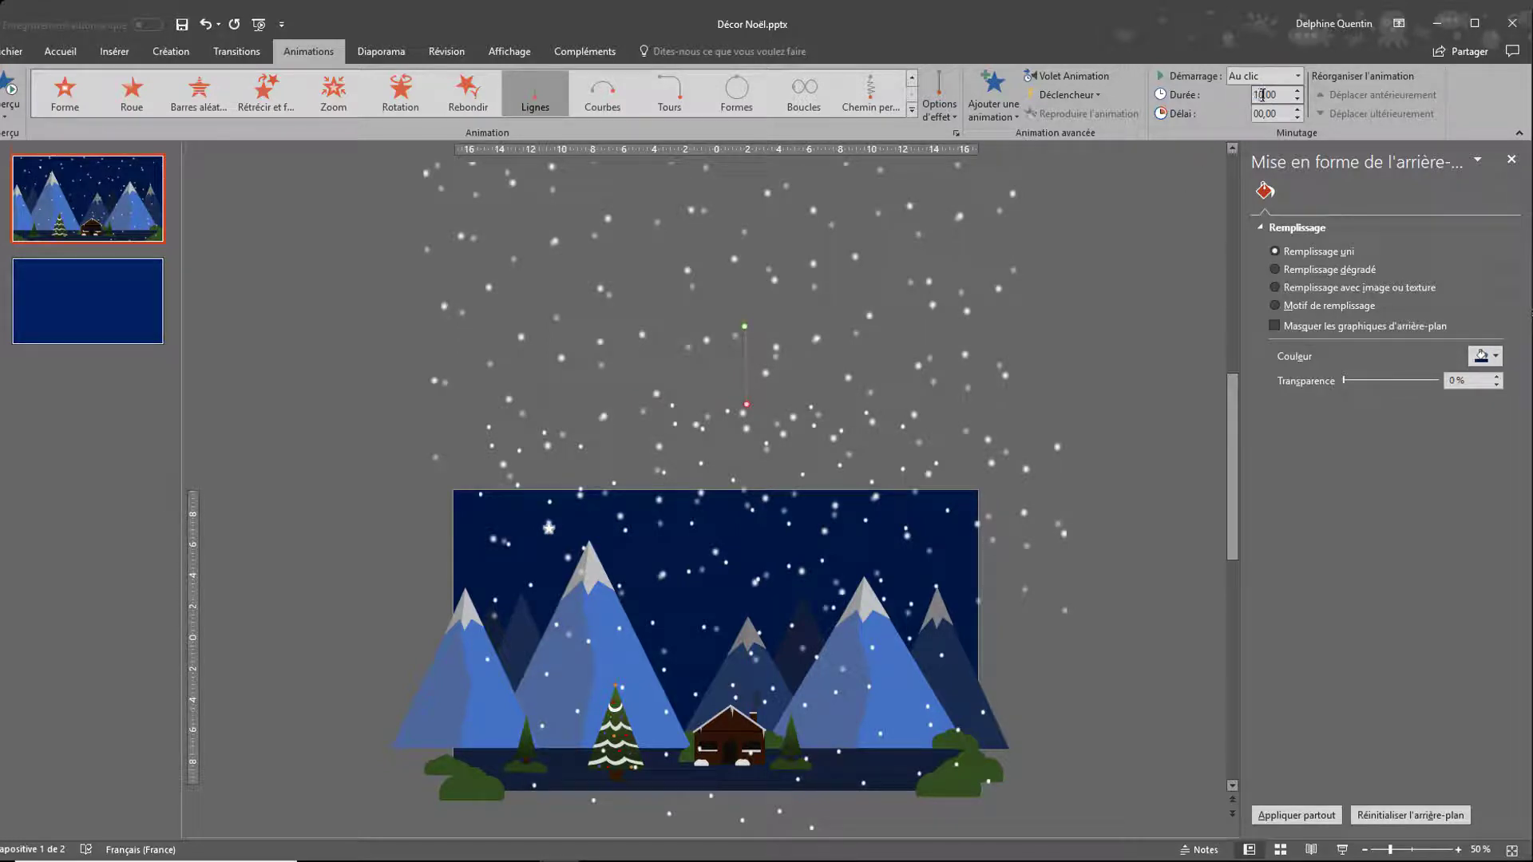
- Set the snow animation to start Avec la précédente with a duration of 10,00, and show only the animation pane beside the slide
click(1282, 80)
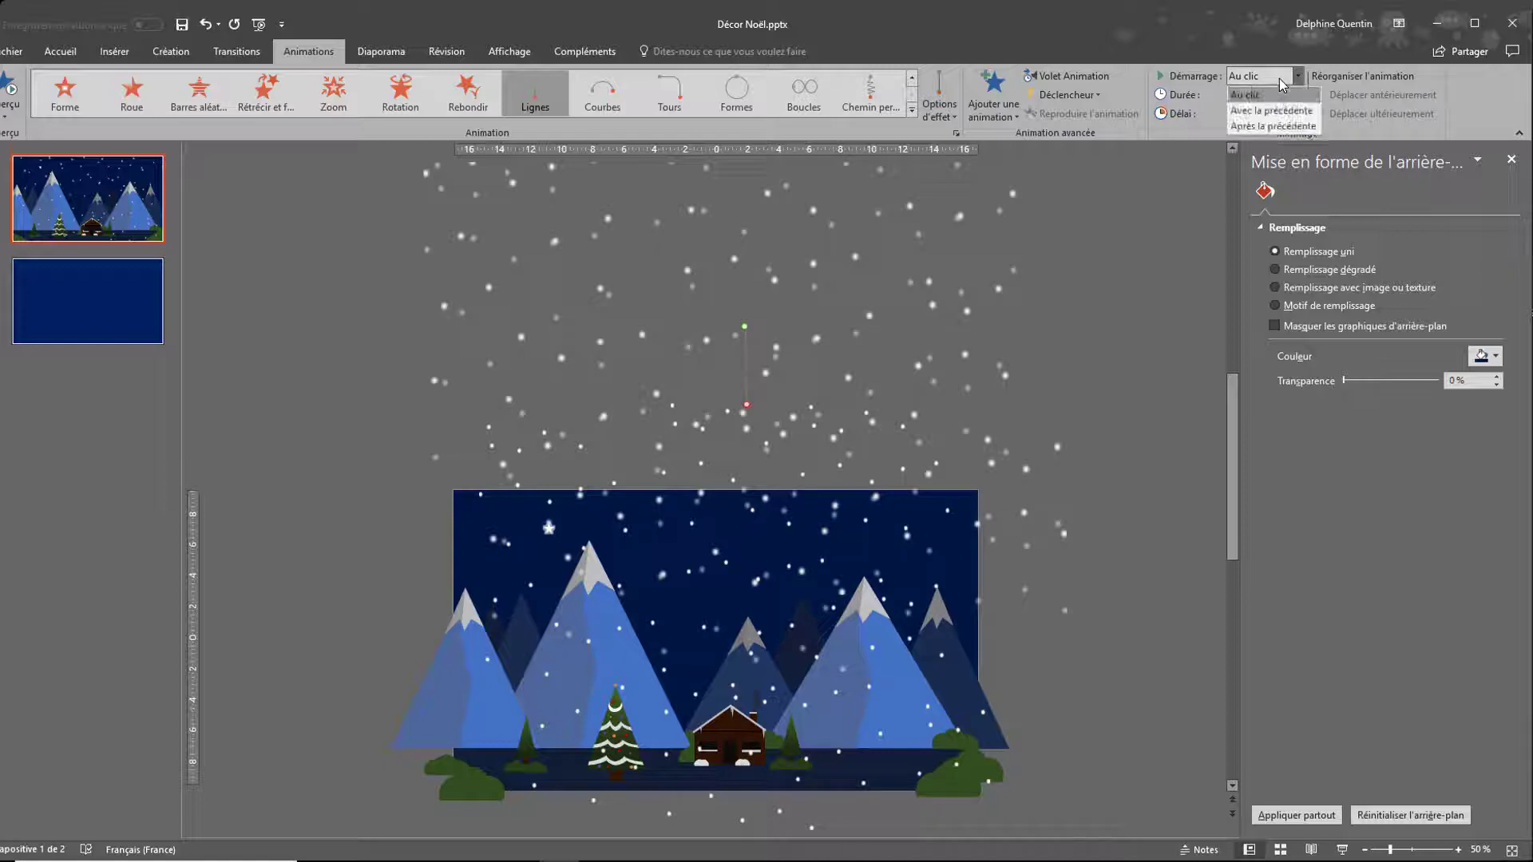
click(1271, 110)
click(1085, 78)
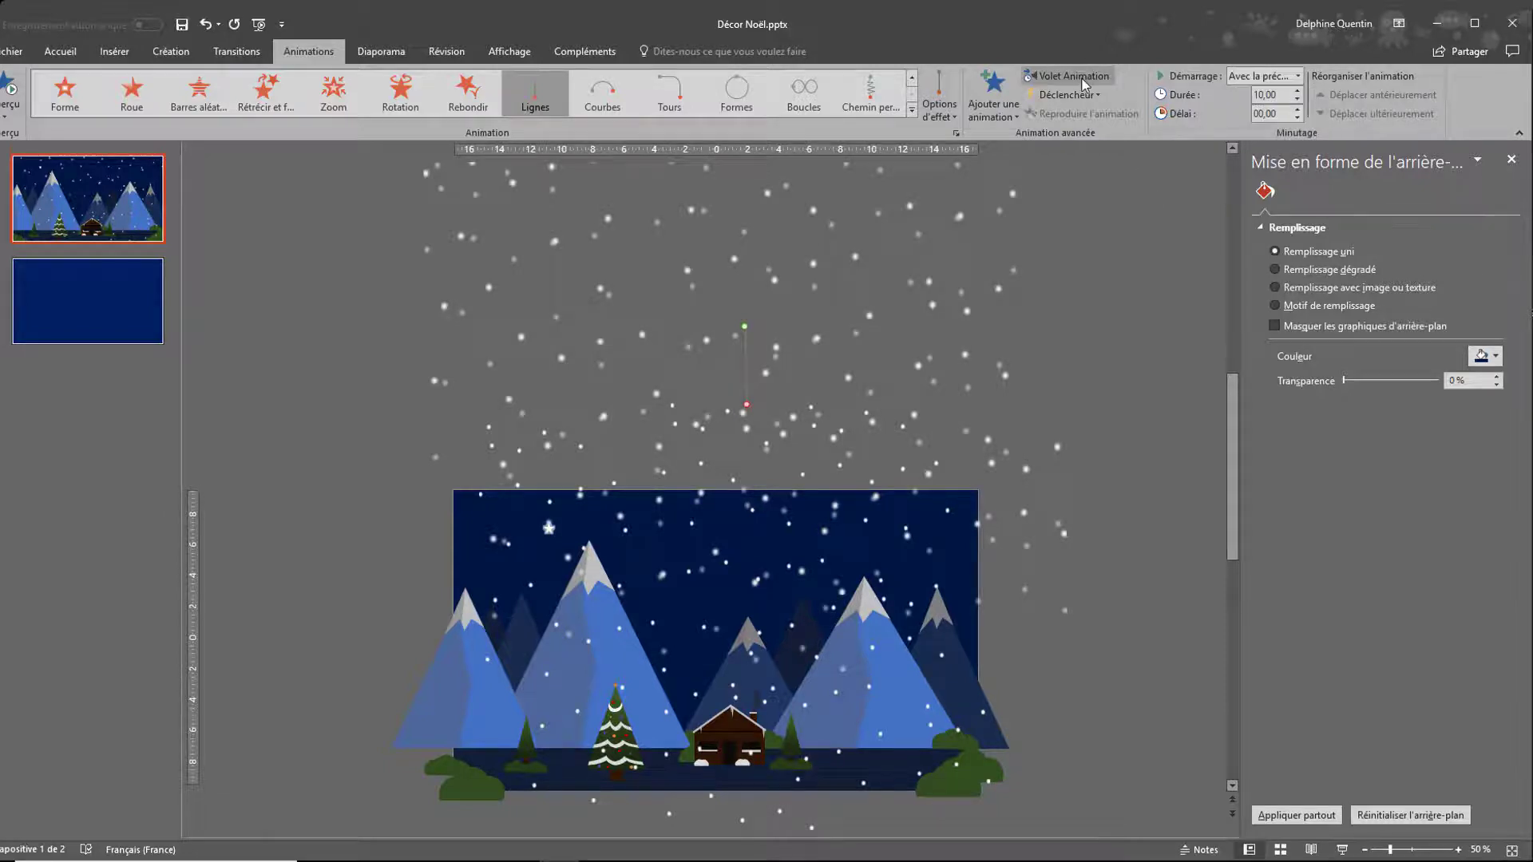
click(1512, 159)
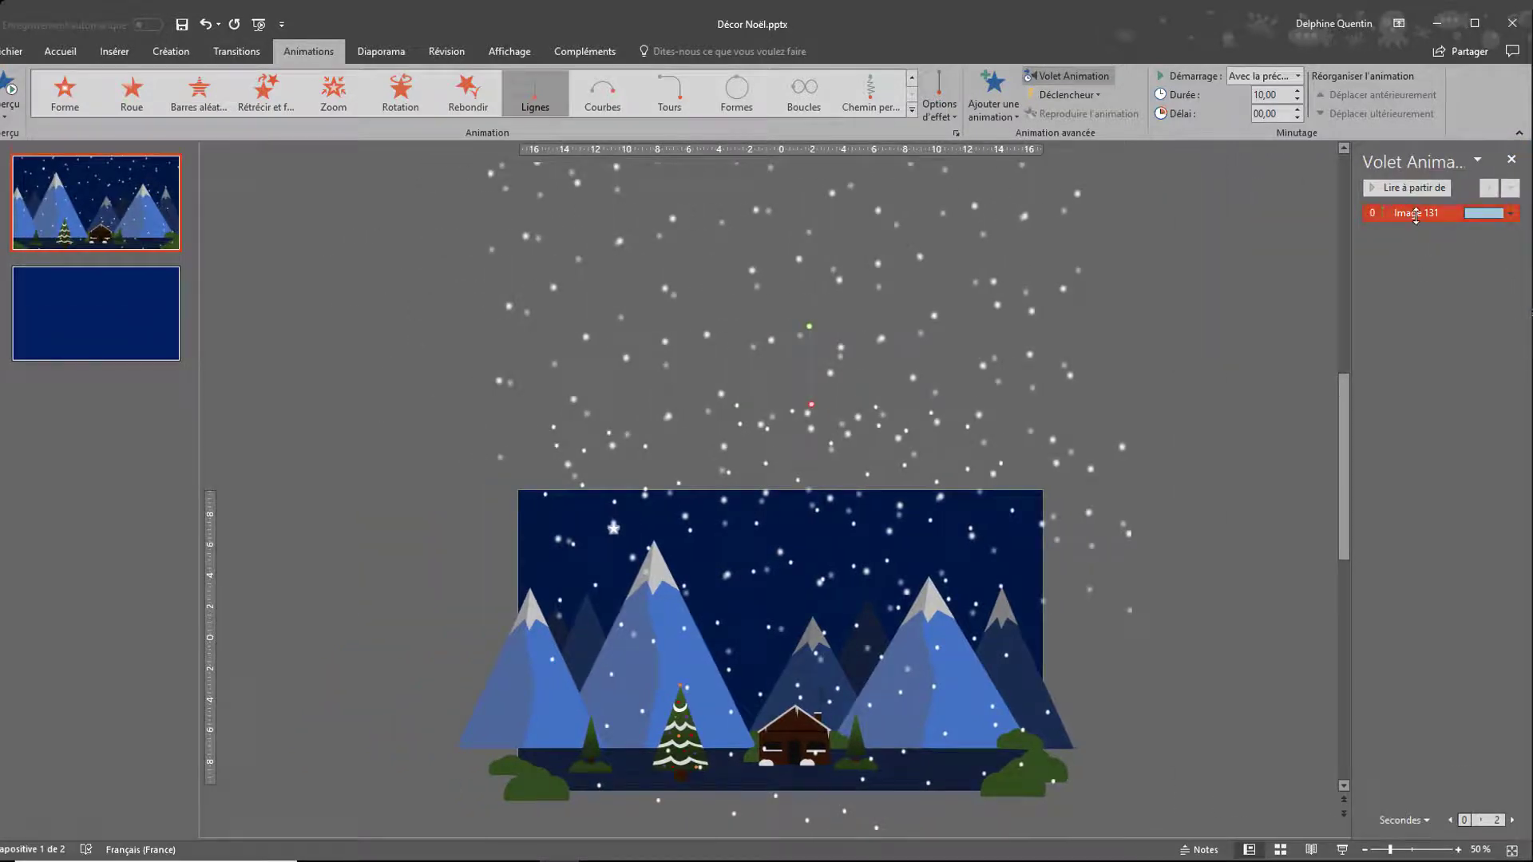
- Set both Démarrage en douceur and Fin en douceur to 0 s for the larger snow picture's motion path
right_click(1416, 214)
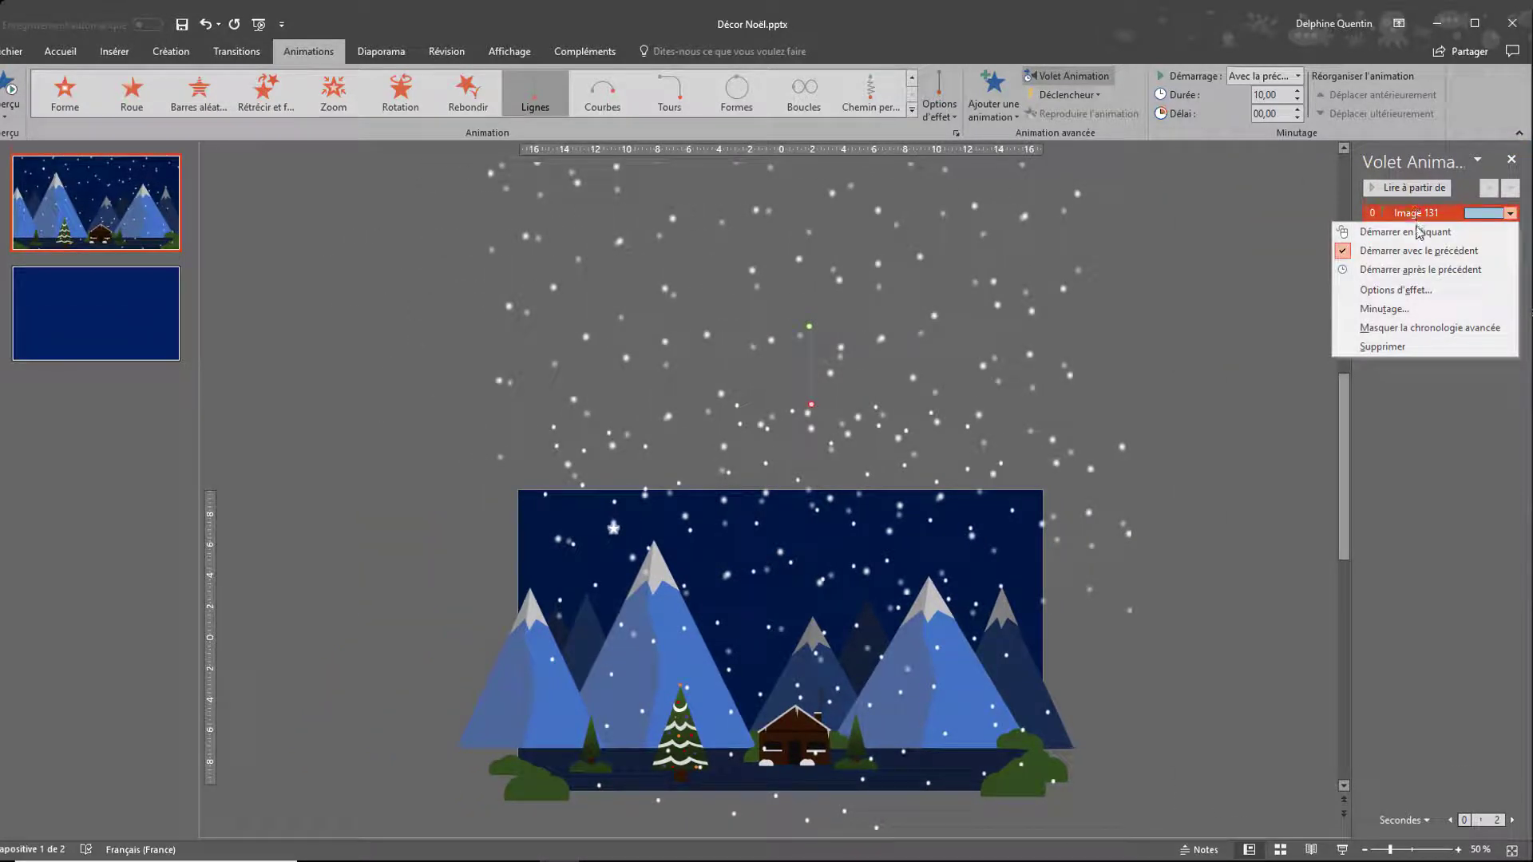
click(1395, 292)
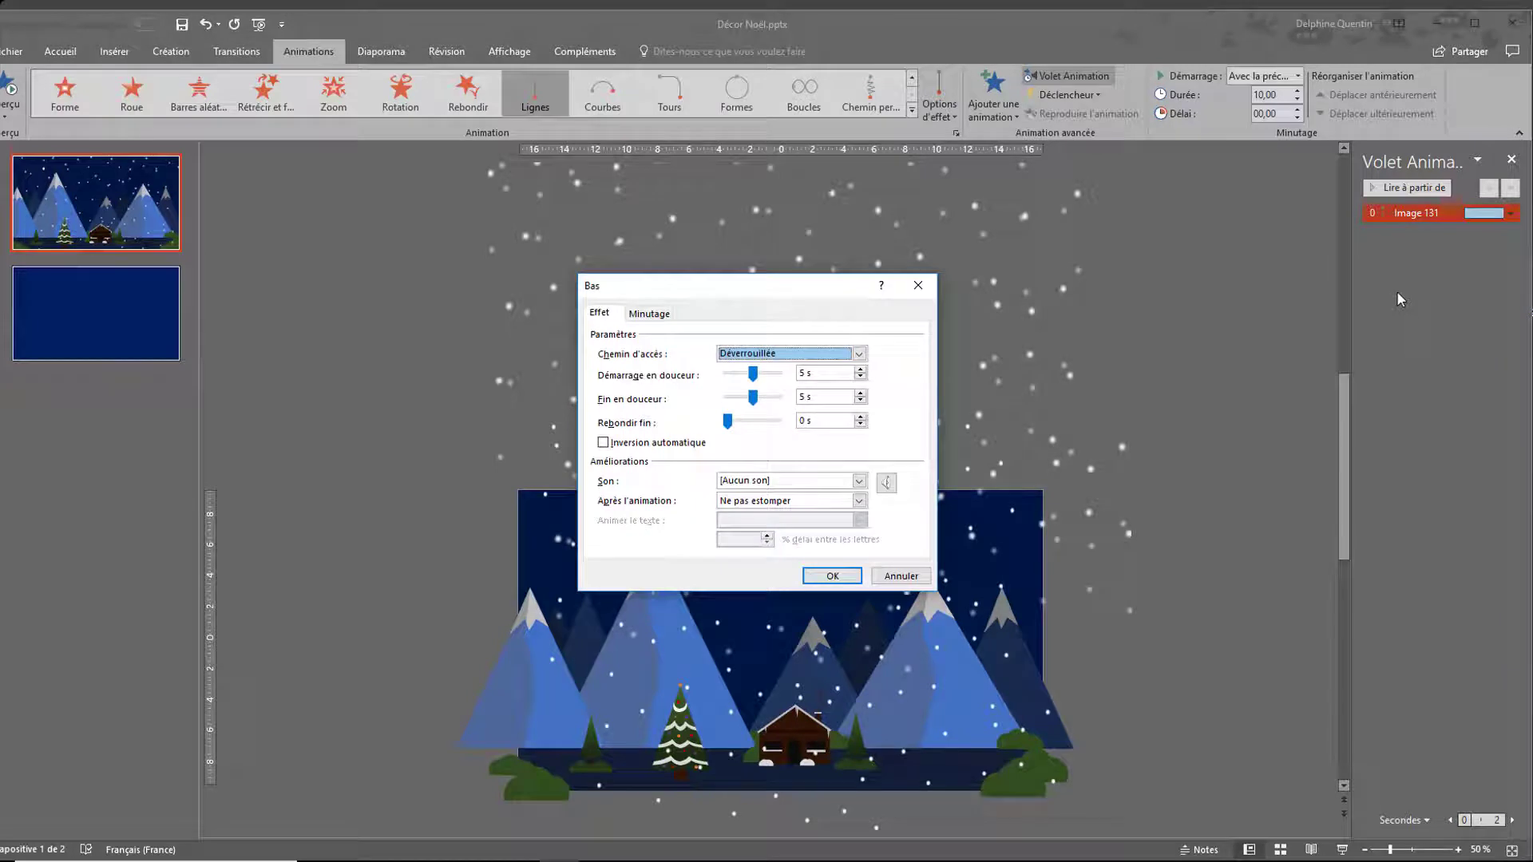
drag(754, 380, 701, 404)
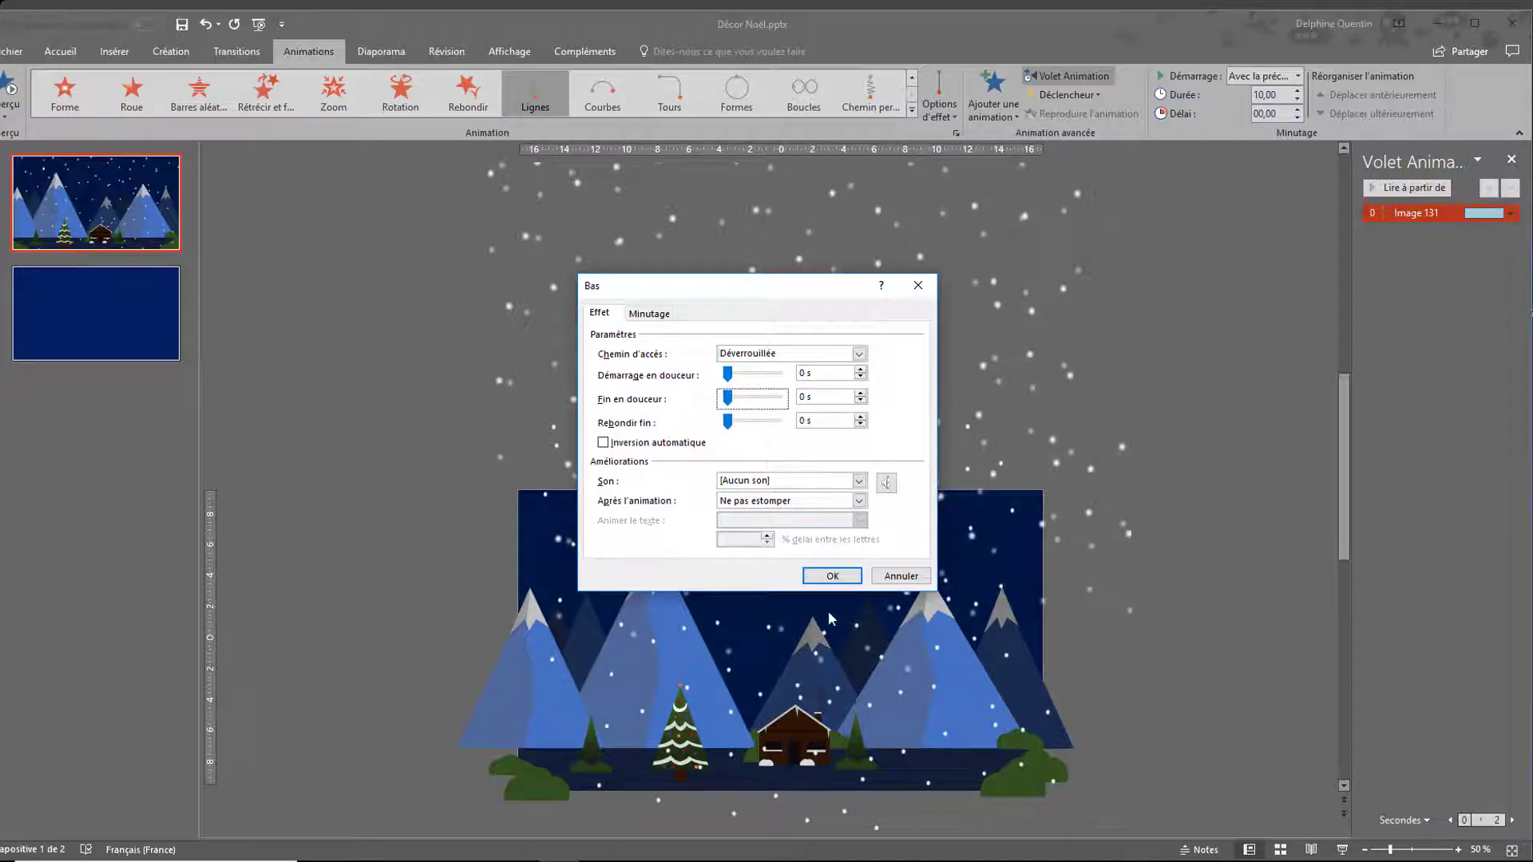
click(833, 577)
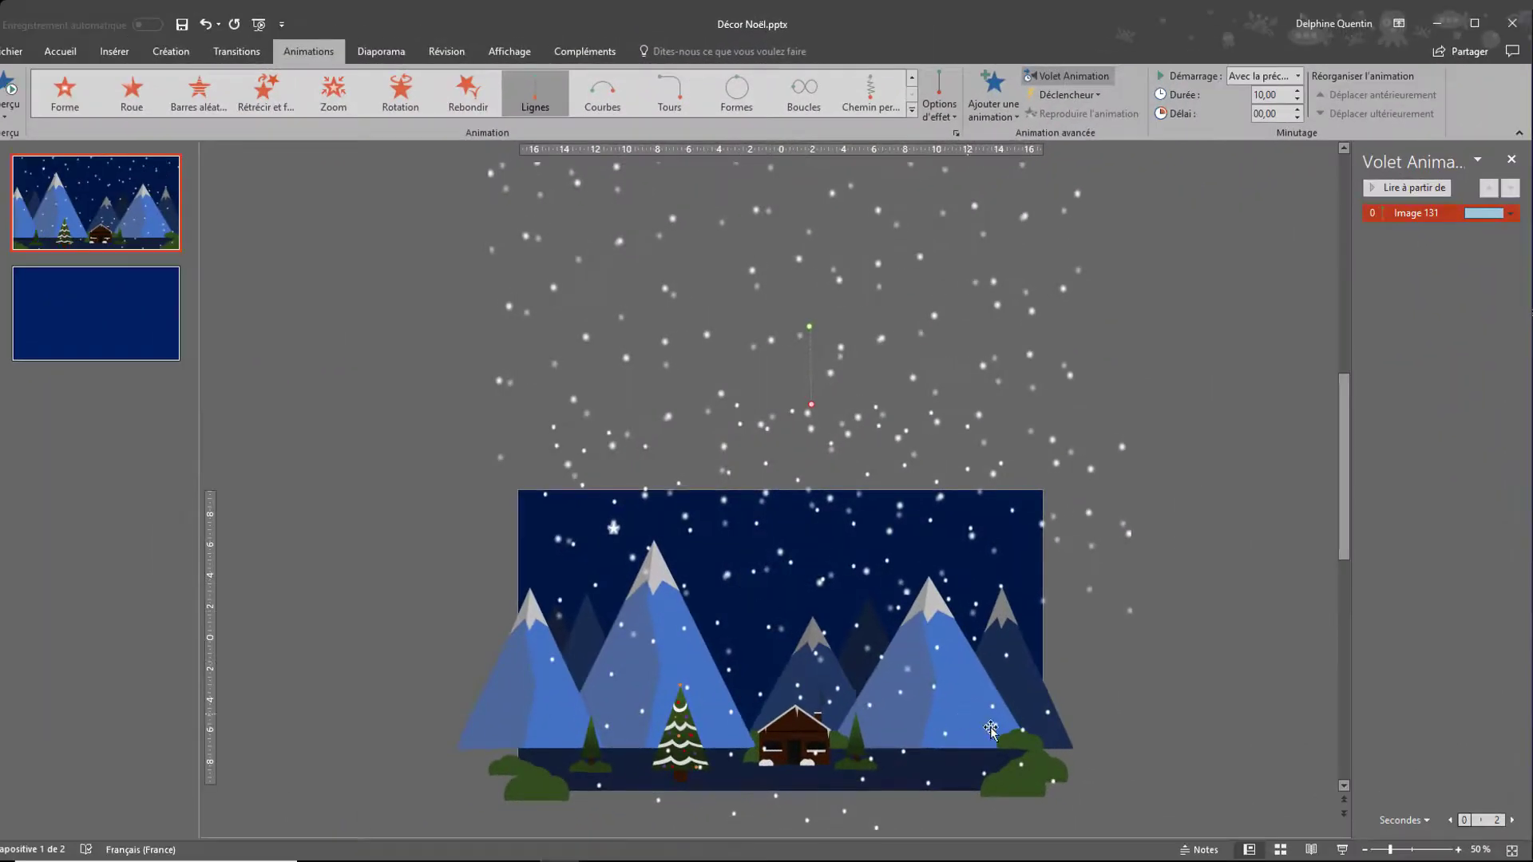
- Add a Courbes motion path to the smaller snow picture, then rotate and reshape it into a near-vertical, slightly slanted downward fall
click(859, 811)
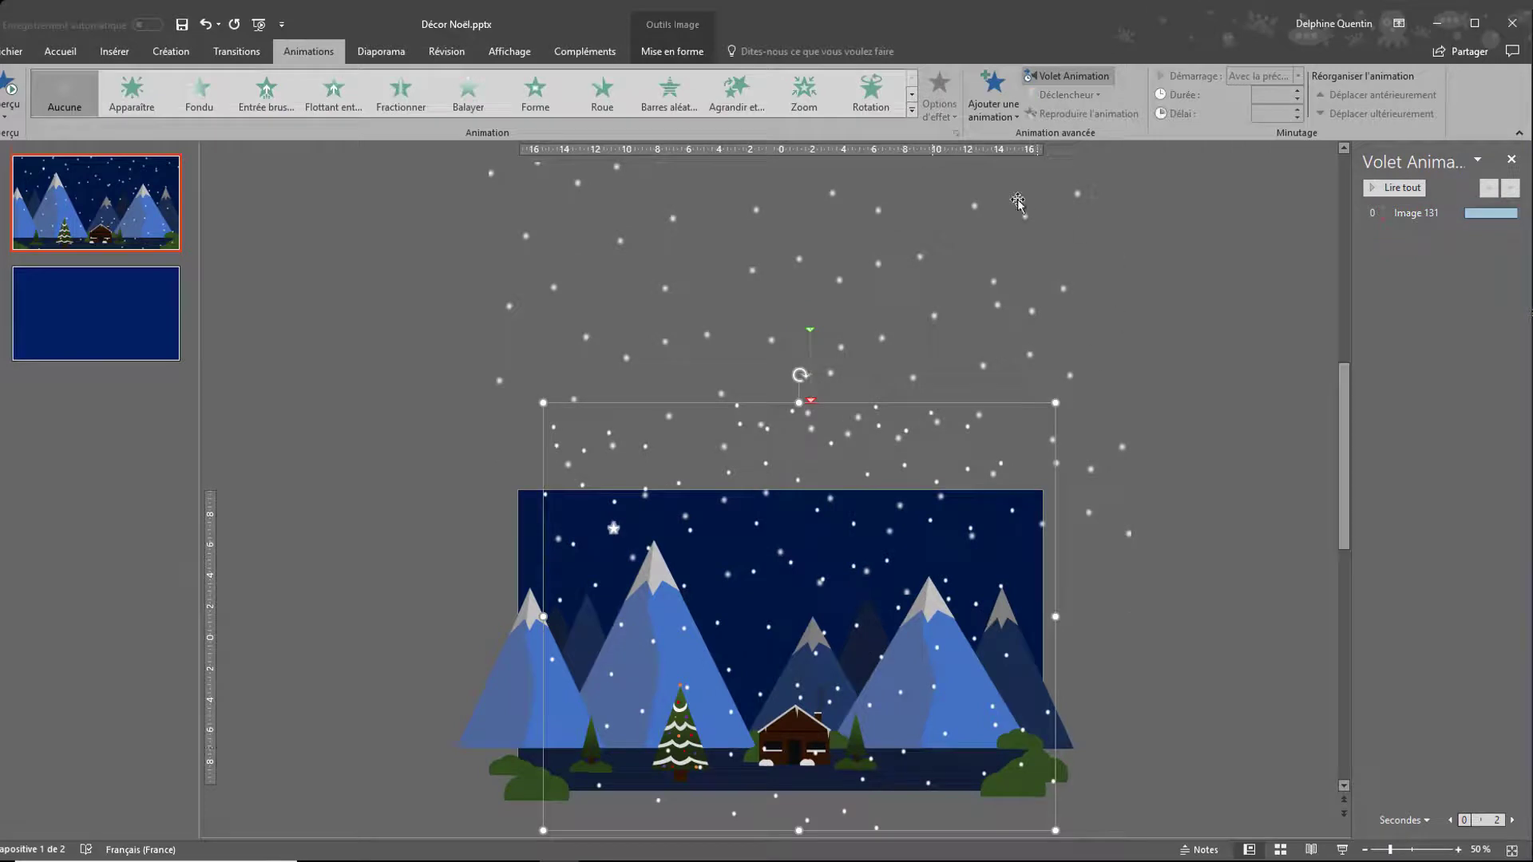
click(911, 111)
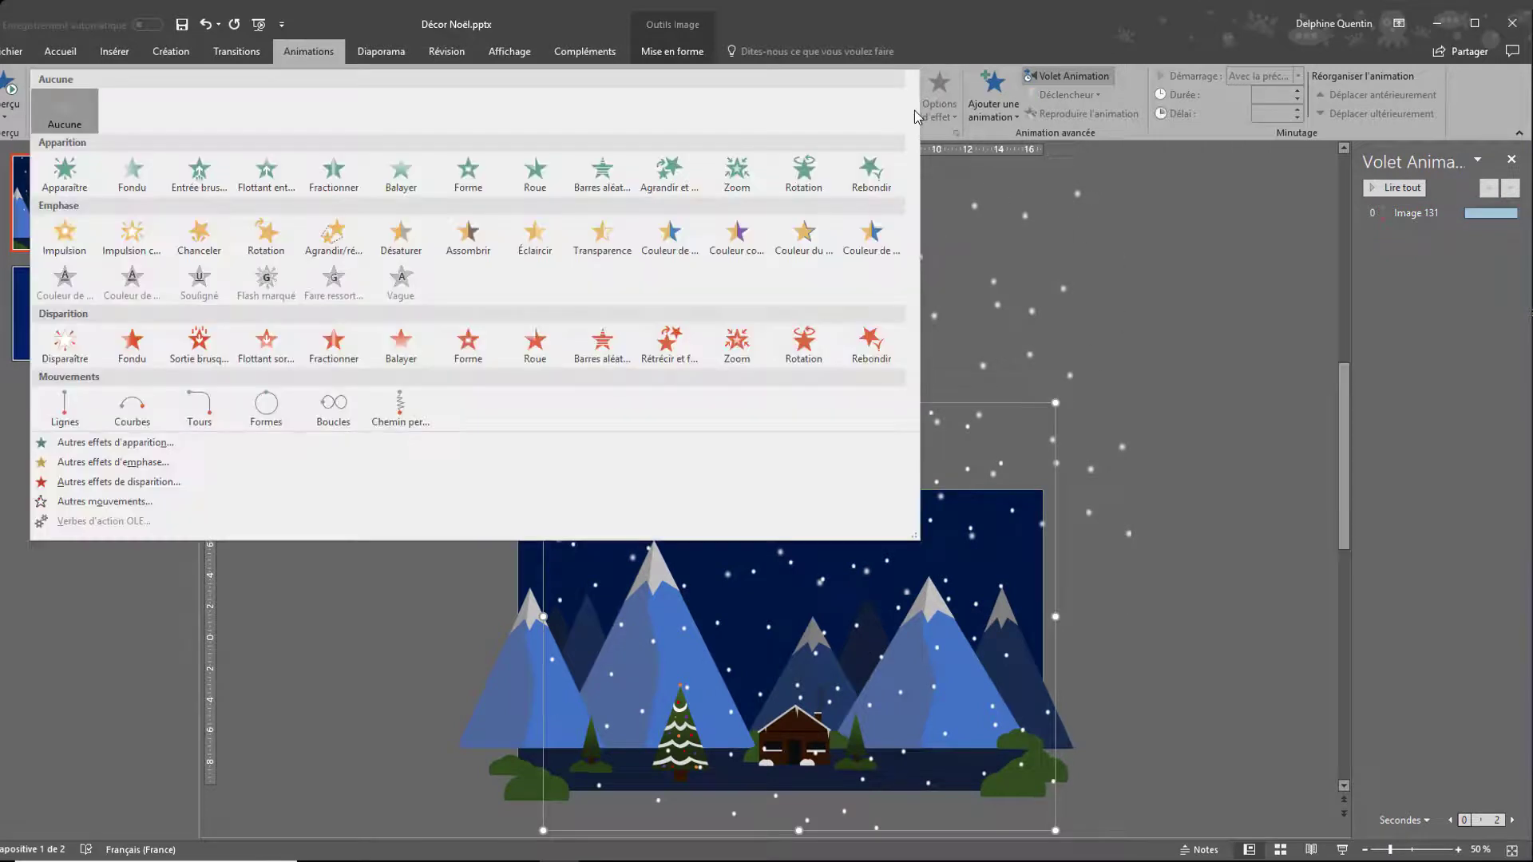
click(145, 408)
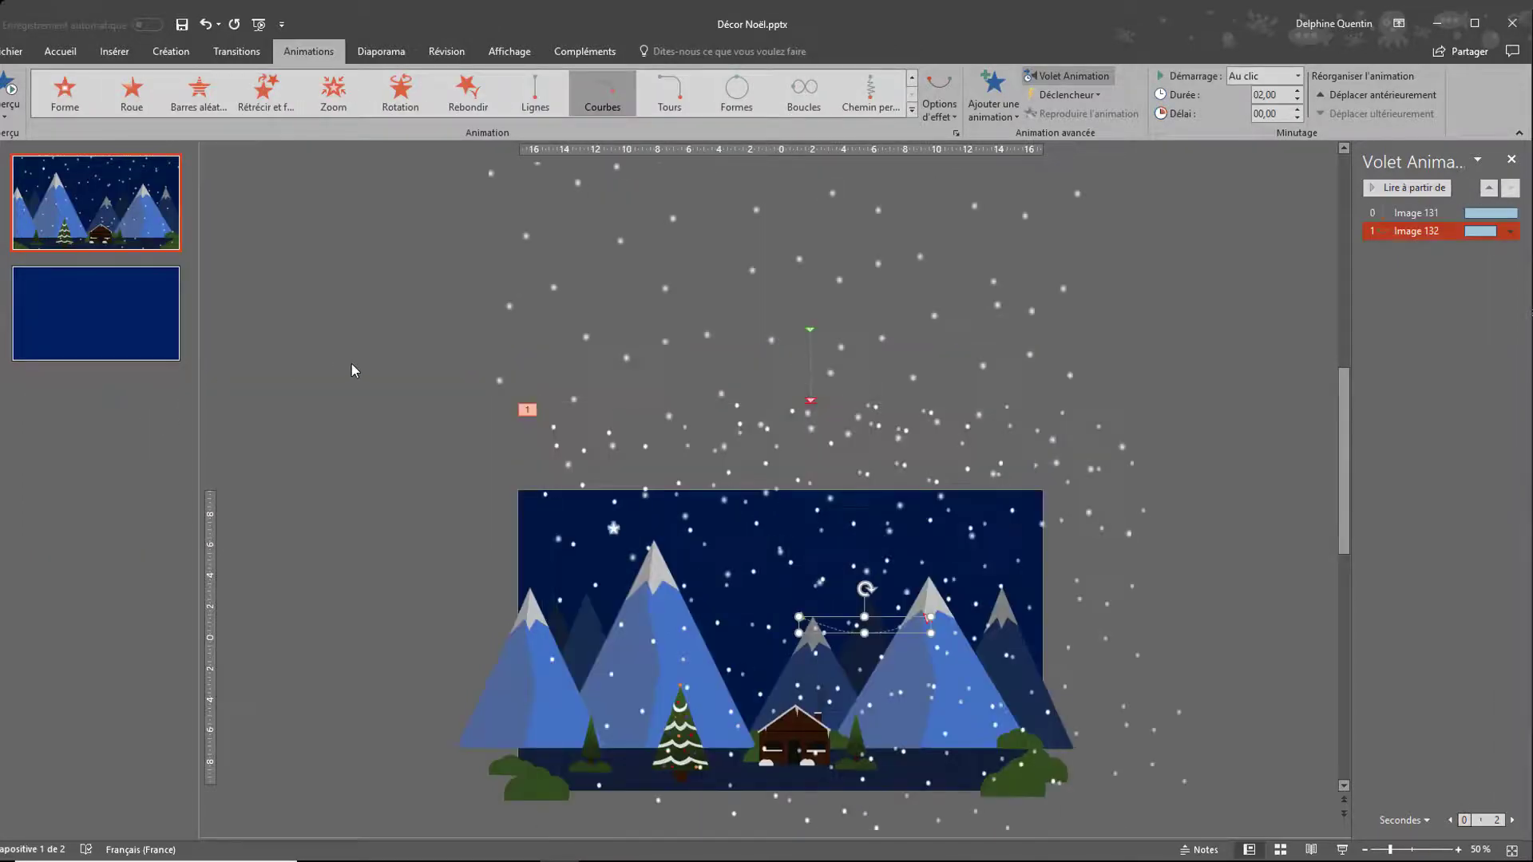
drag(866, 575, 895, 641)
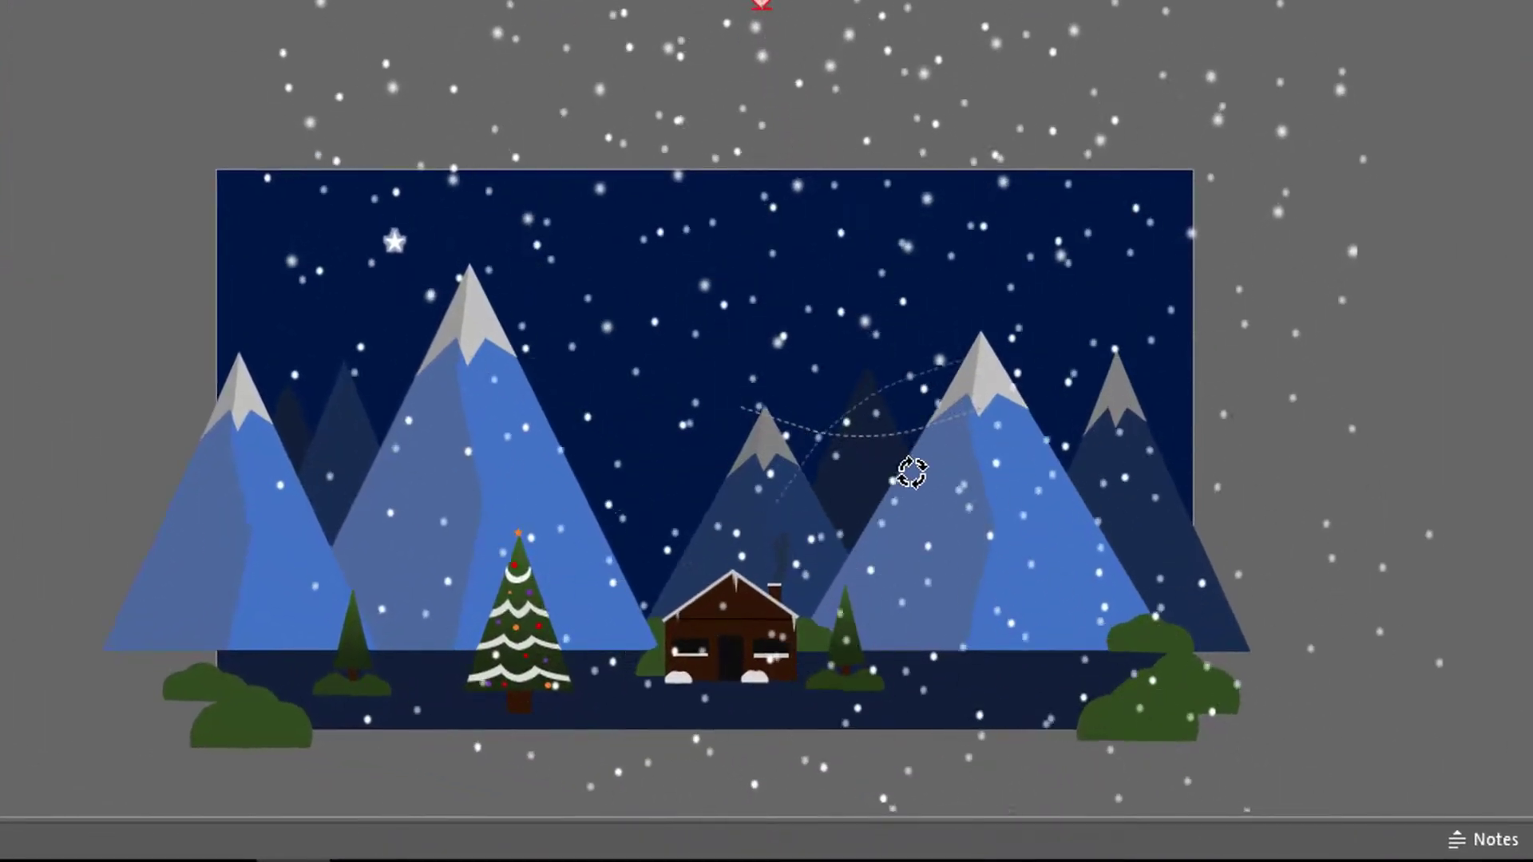
drag(917, 468, 910, 412)
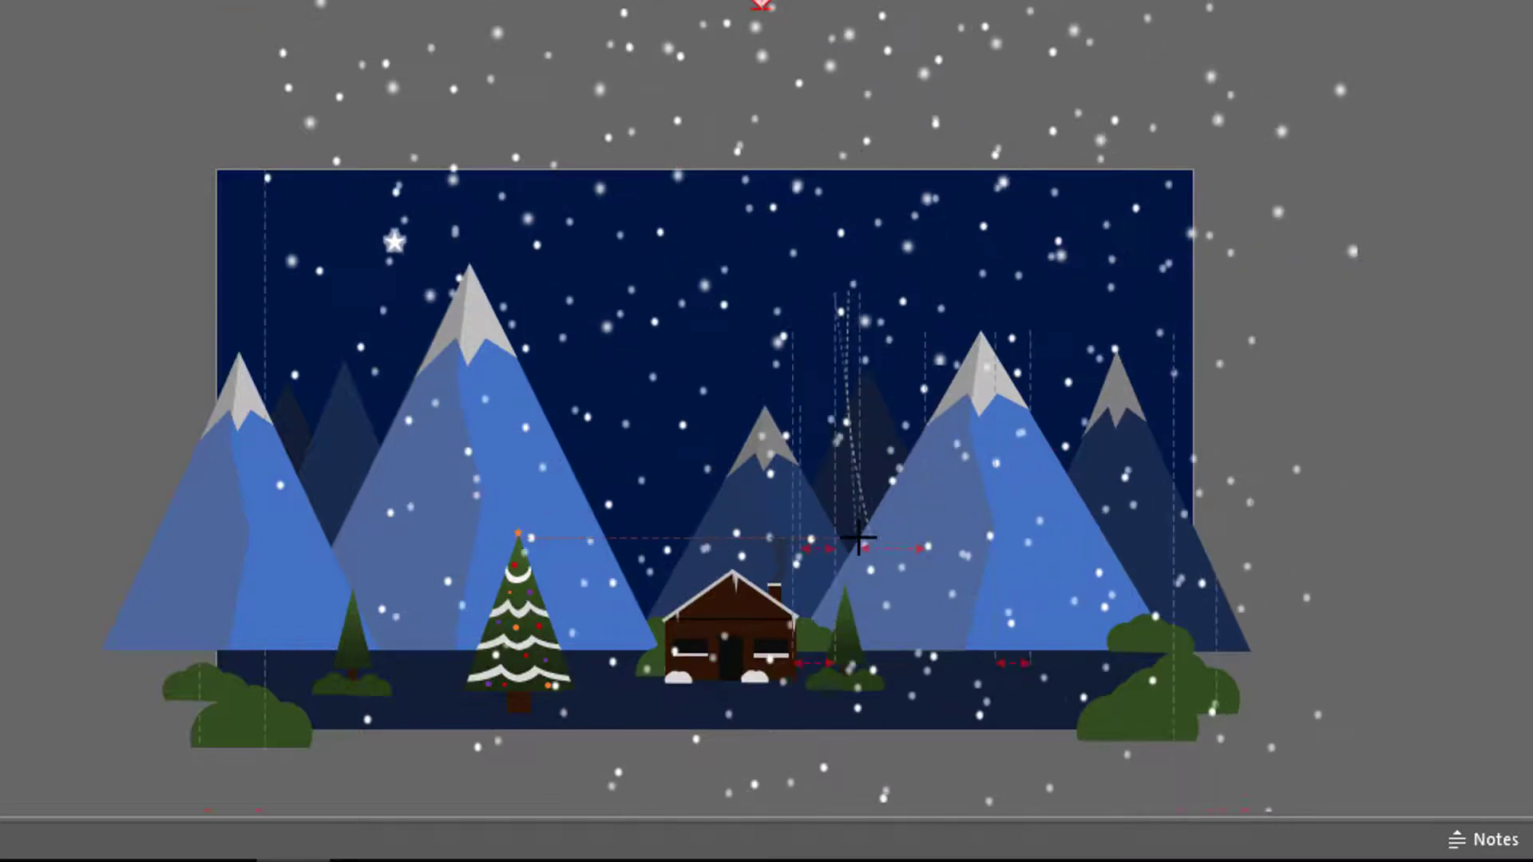
click(906, 568)
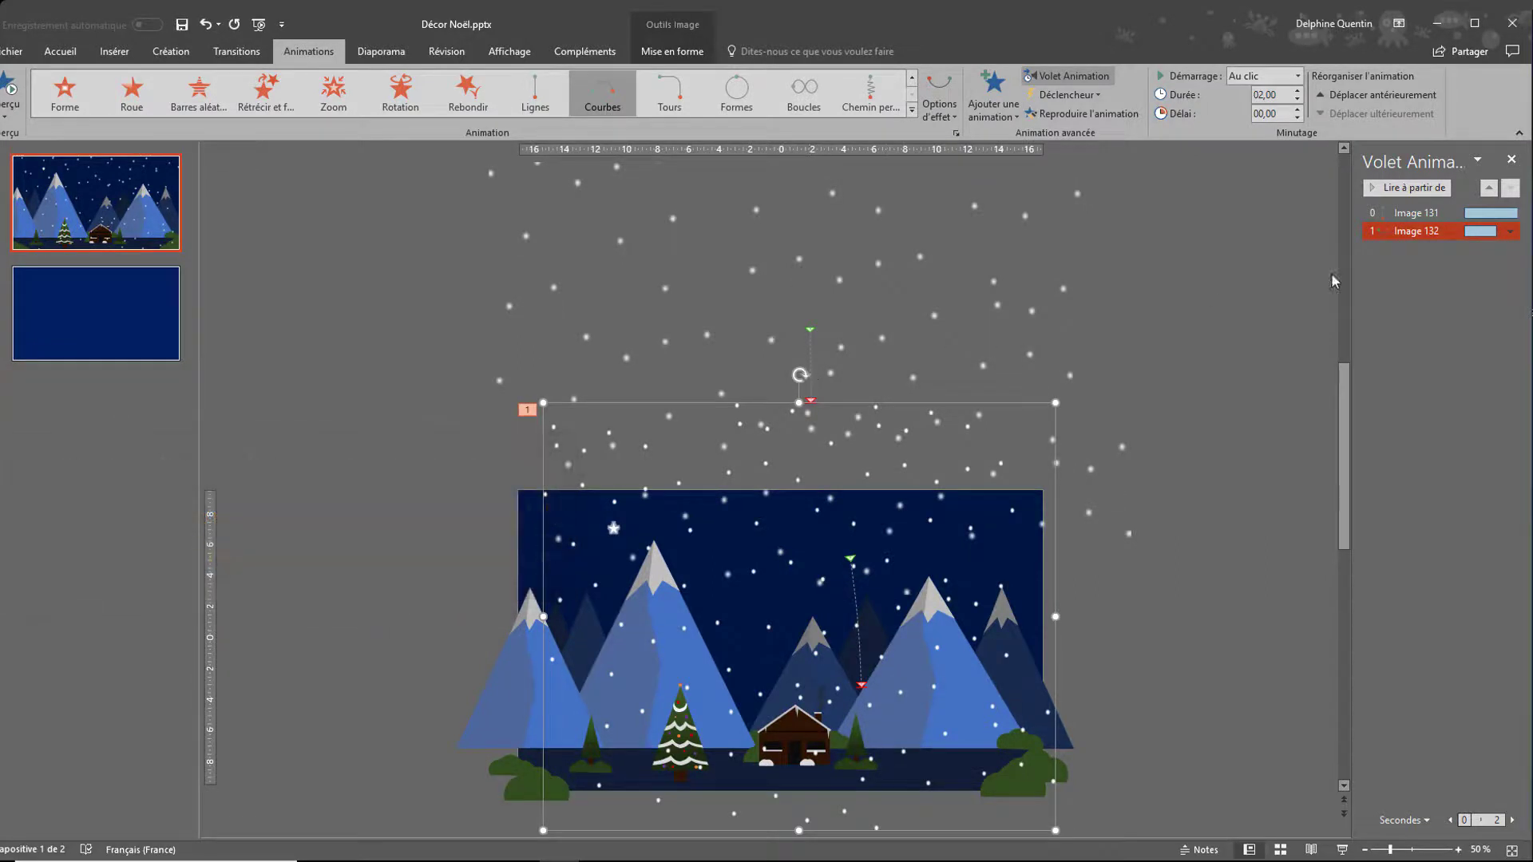
- Set the curved snow path's Démarrage en douceur and Fin en douceur to 0 s and its duration to 10,00
right_click(1429, 233)
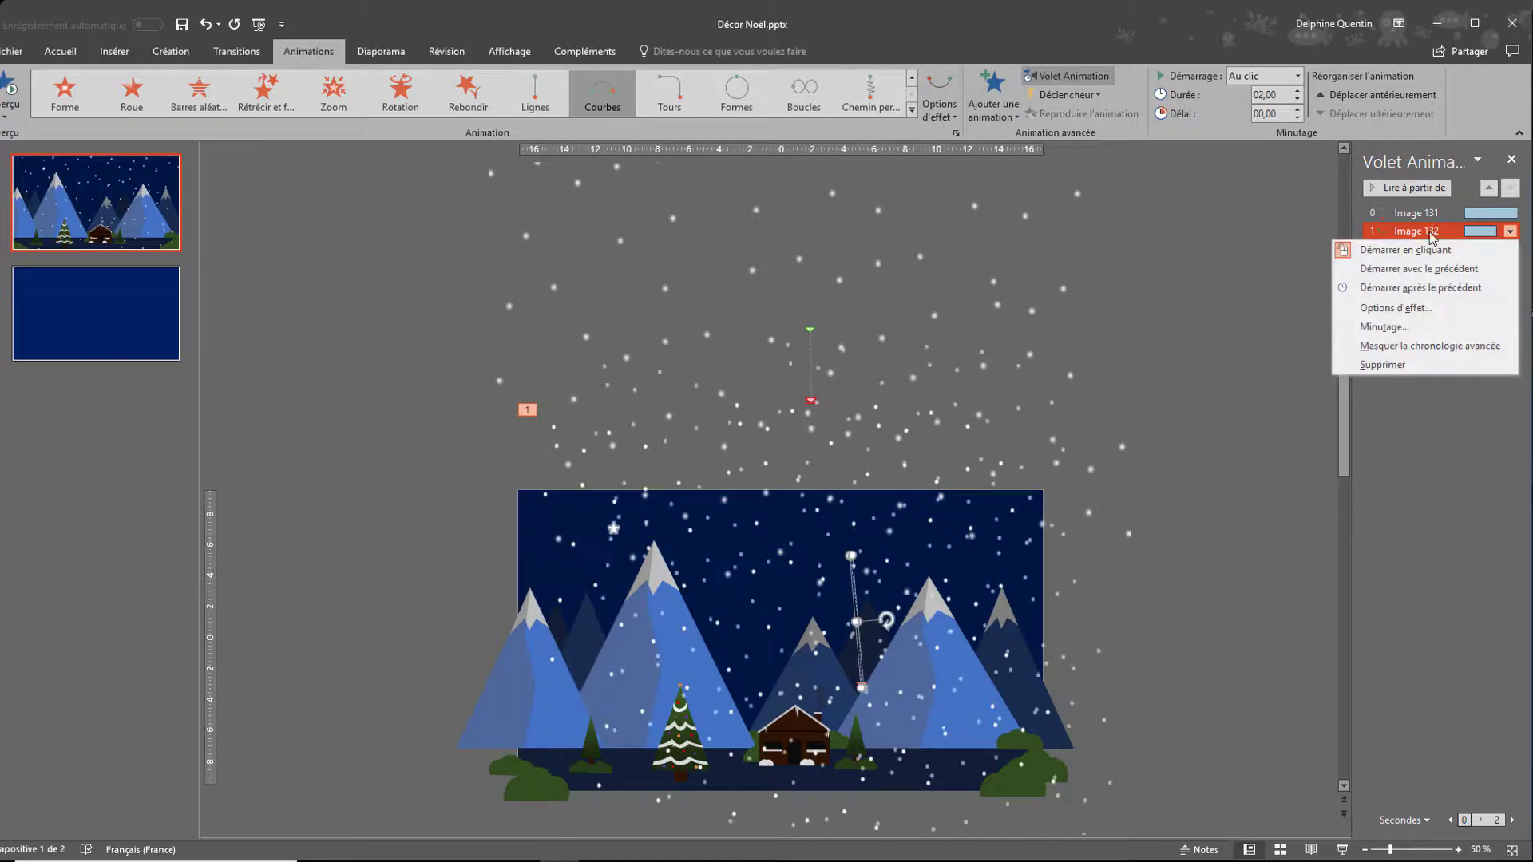
click(1409, 309)
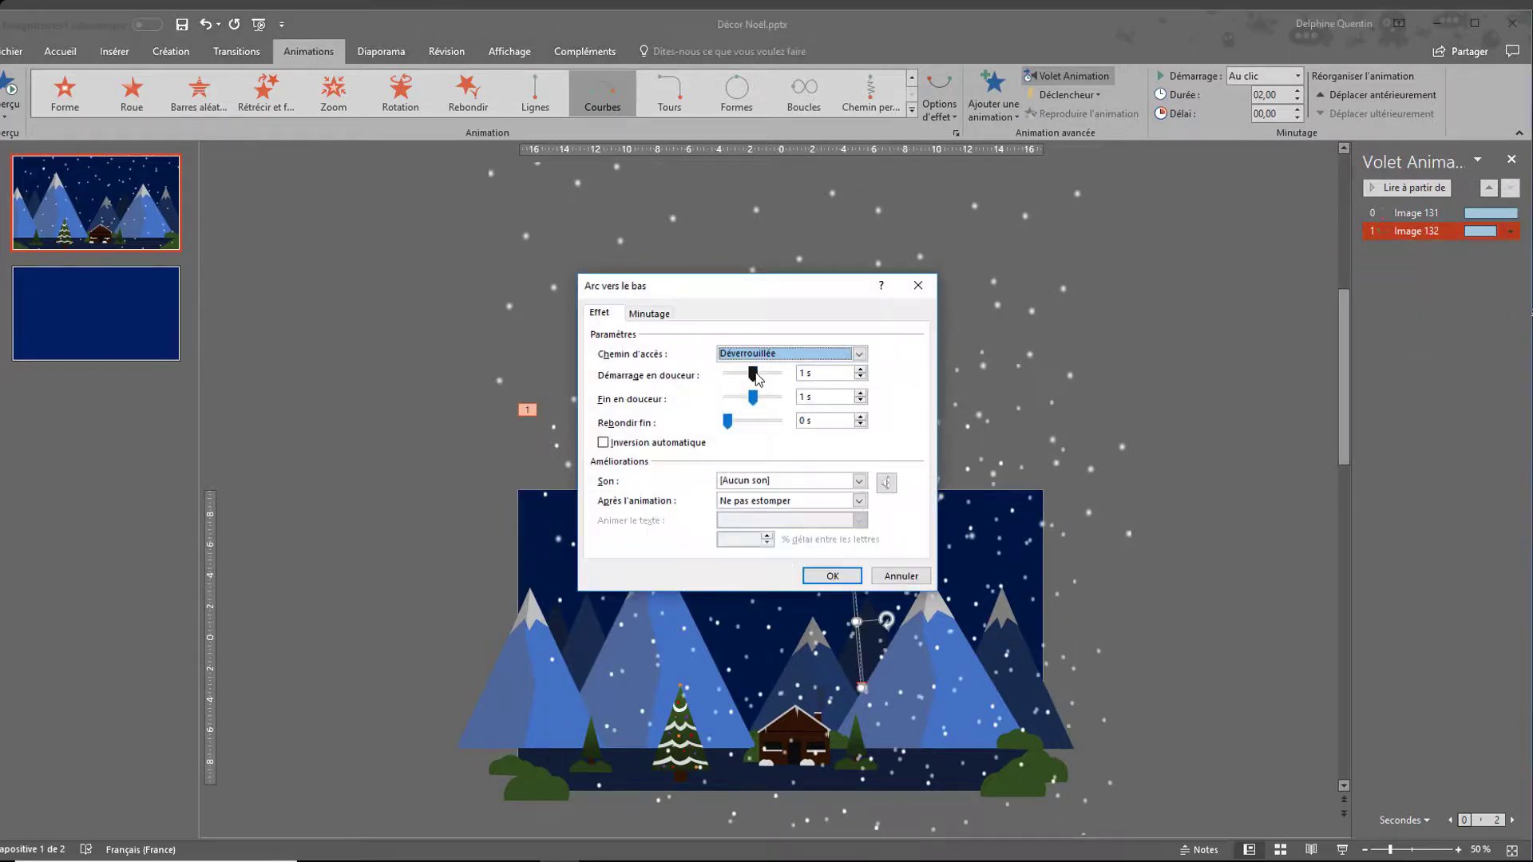
drag(756, 378, 733, 398)
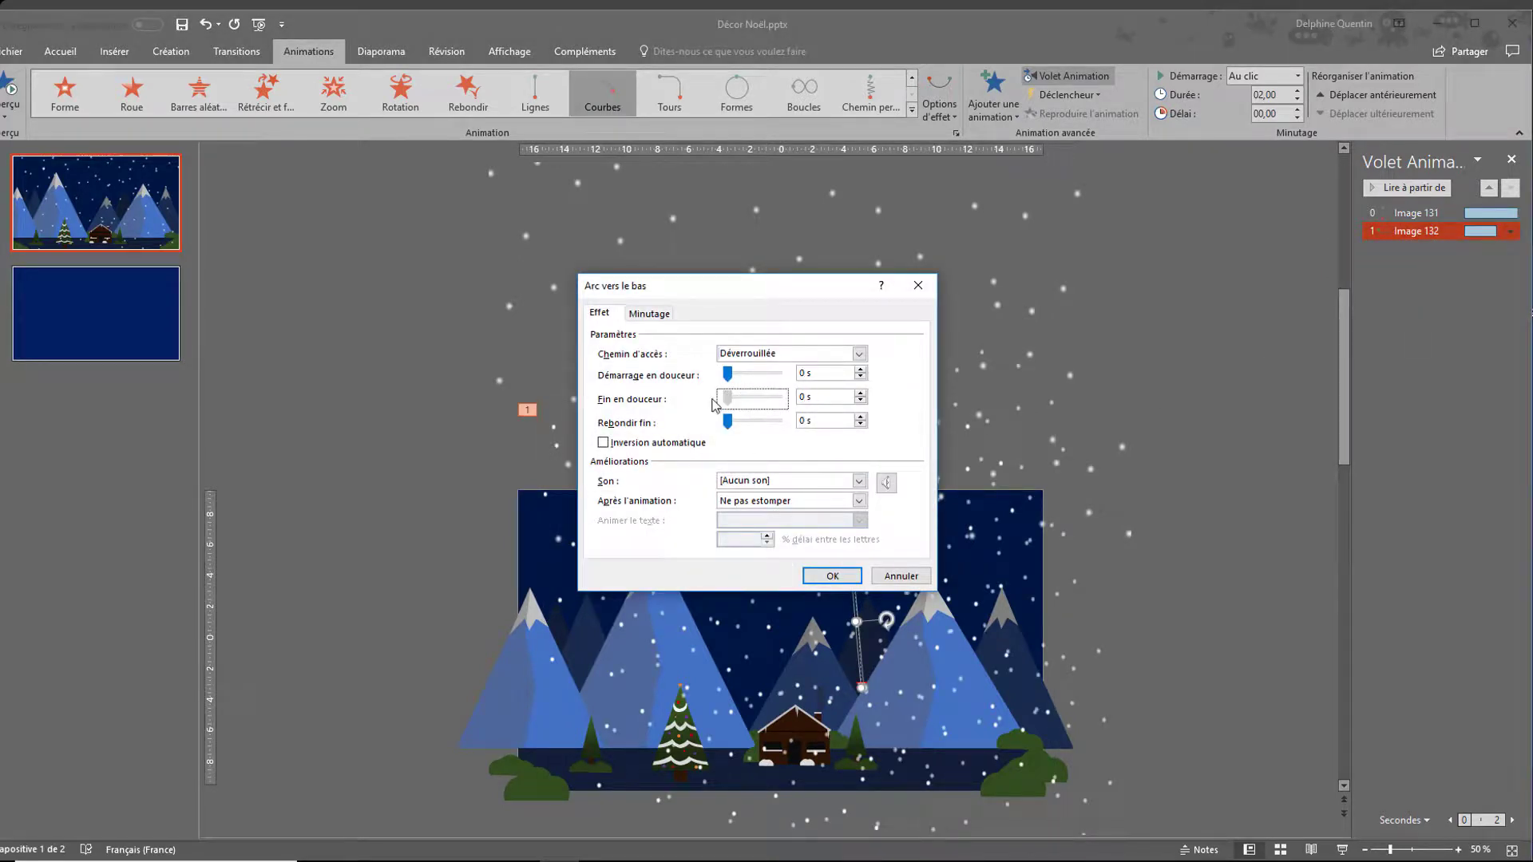
click(853, 578)
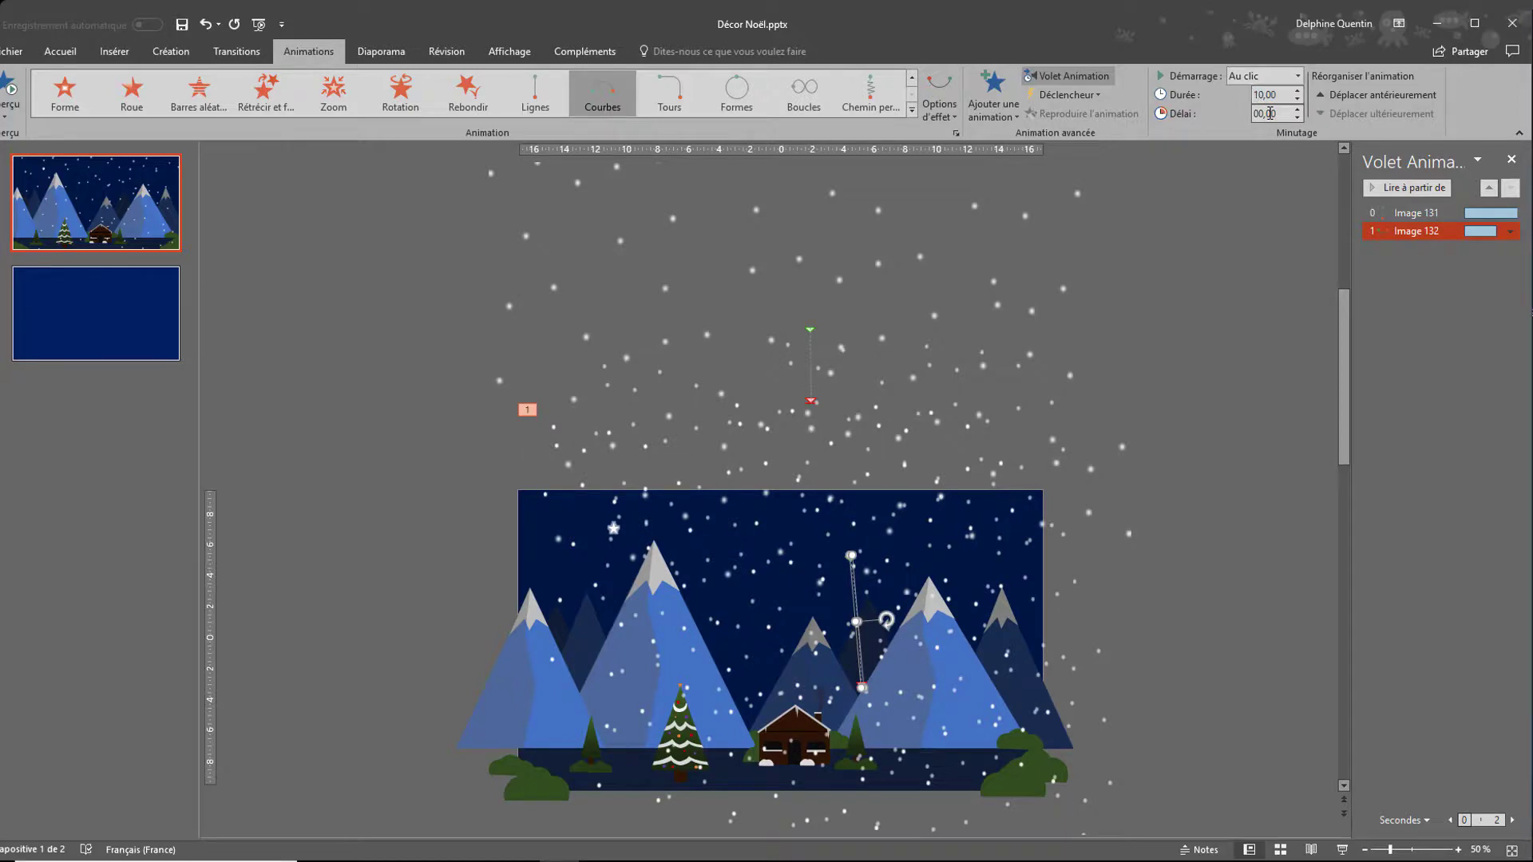
- Play the mountain scene as a full-screen slideshow to preview the falling snow
click(1342, 850)
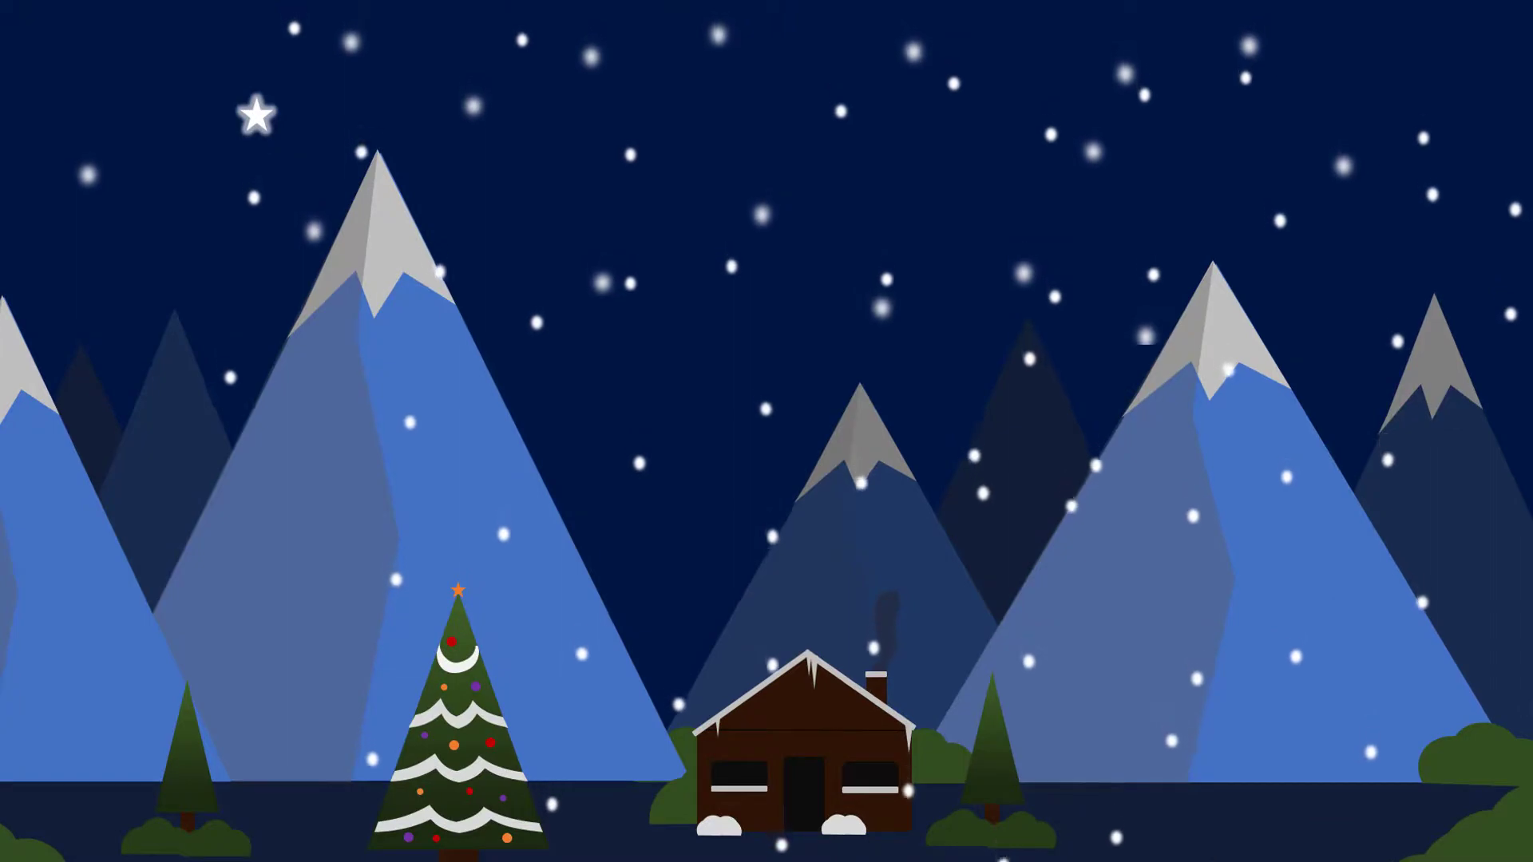